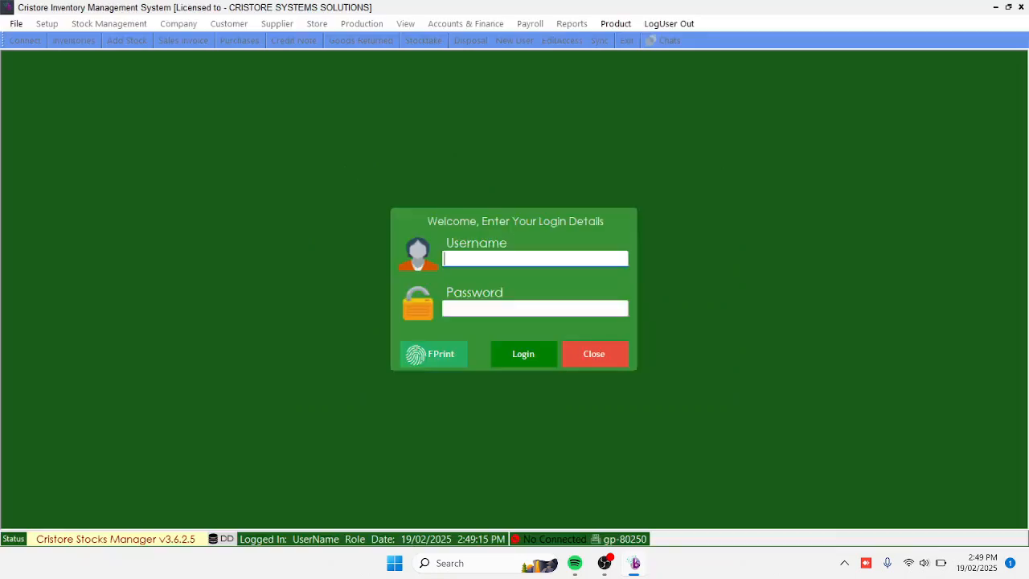
Log in with the username admin and the account password
{"action": "type", "text": "admin"}
{"action": "key", "text": "Tab"}
{"action": "type", "text": "*"}
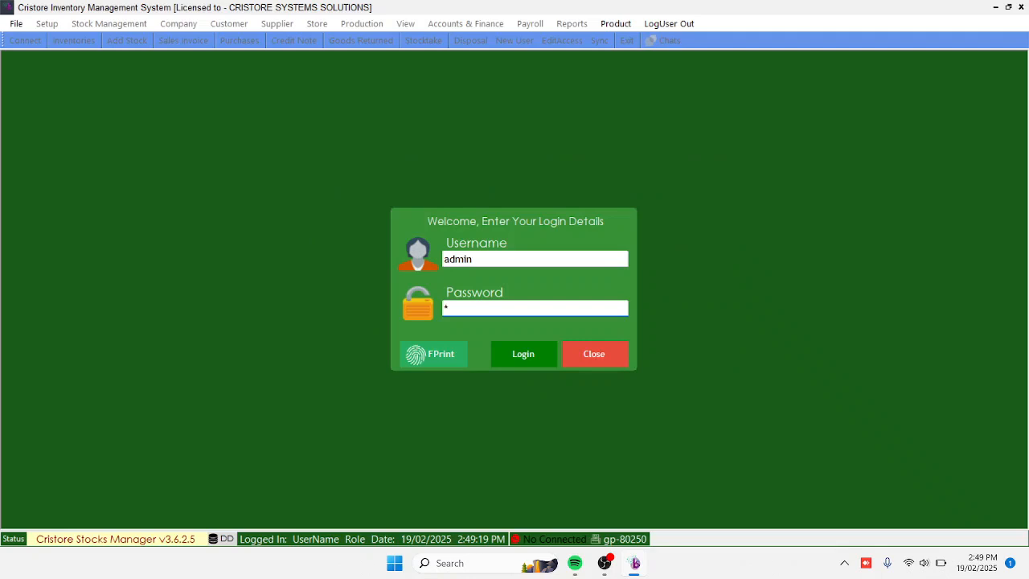
{"action": "type", "text": "************"}
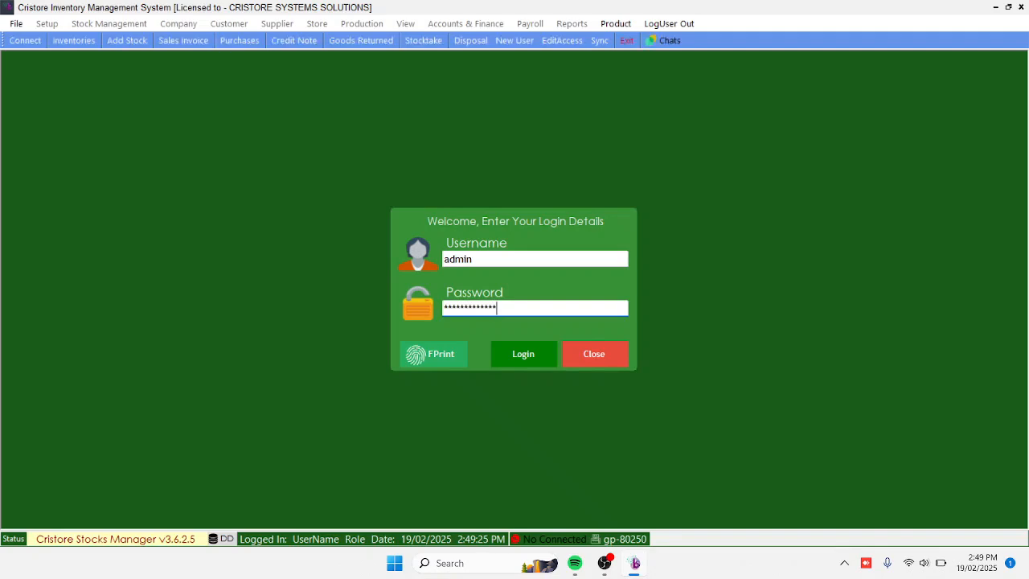
{"action": "key", "text": "Return"}
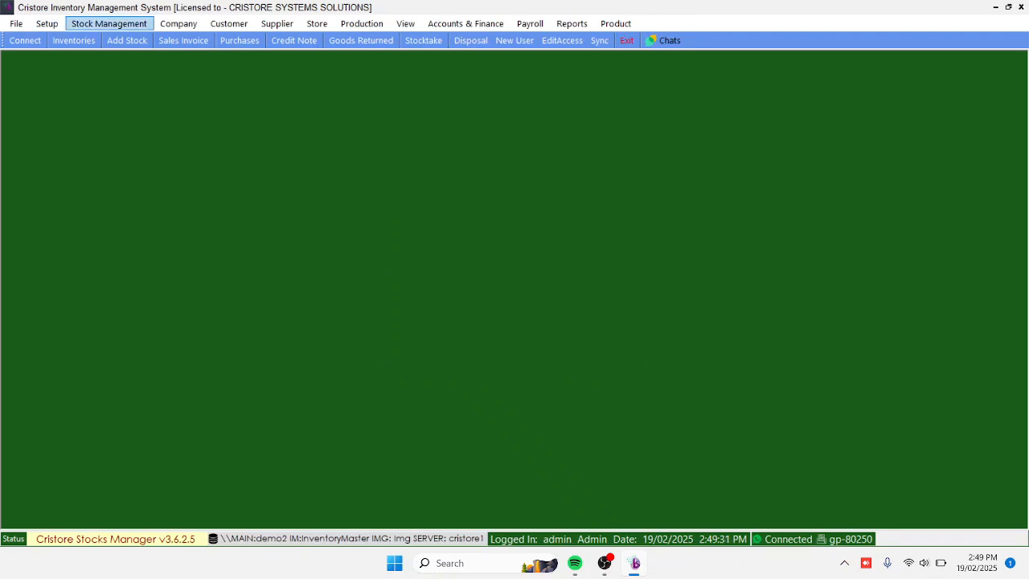
{"action": "left_click", "coordinate": [46, 24]}
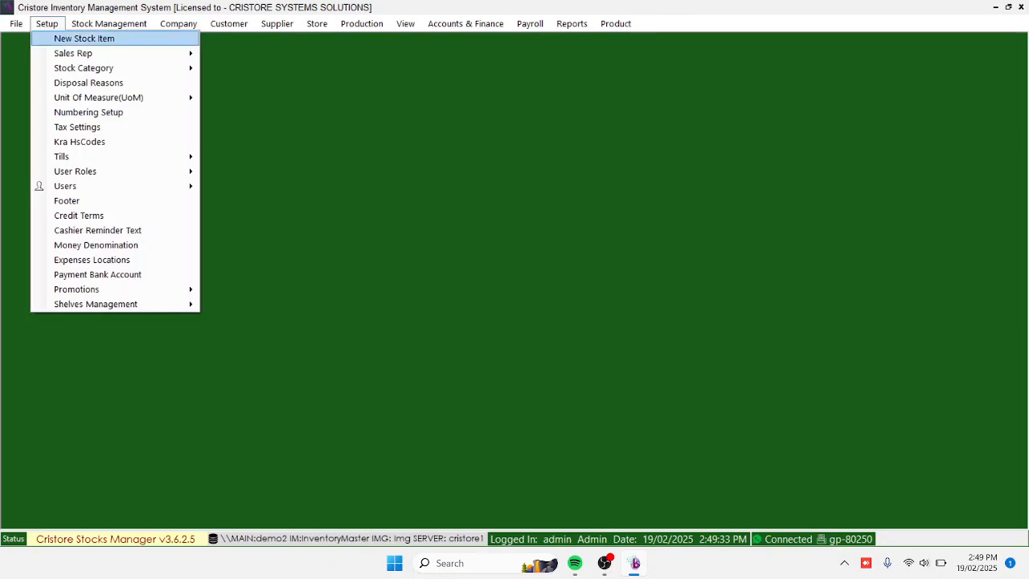
{"action": "left_click", "coordinate": [85, 39]}
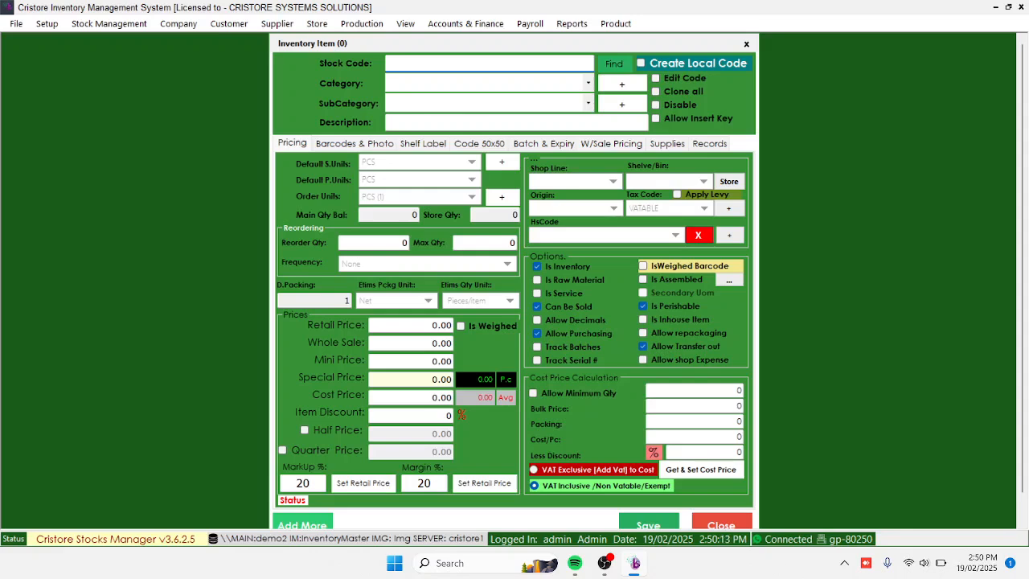
{"action": "type", "text": "6162004207299"}
{"action": "key", "text": "Return"}
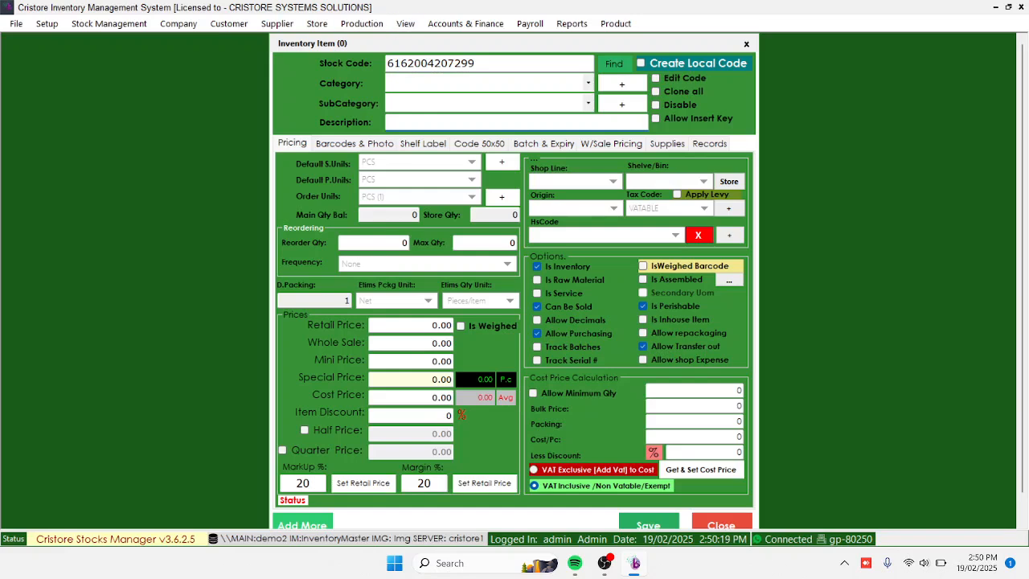
Examine the available stock categories and the new category form with its price margin and markup, without adding a category
{"action": "left_click", "coordinate": [589, 82]}
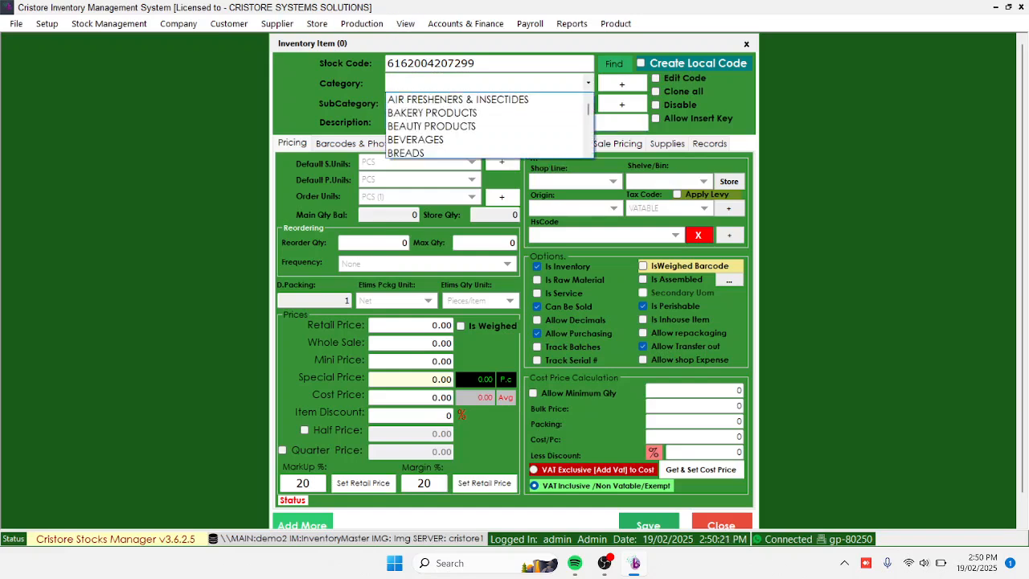
{"action": "scroll", "coordinate": [486, 126], "scroll_direction": "down", "scroll_amount": 4}
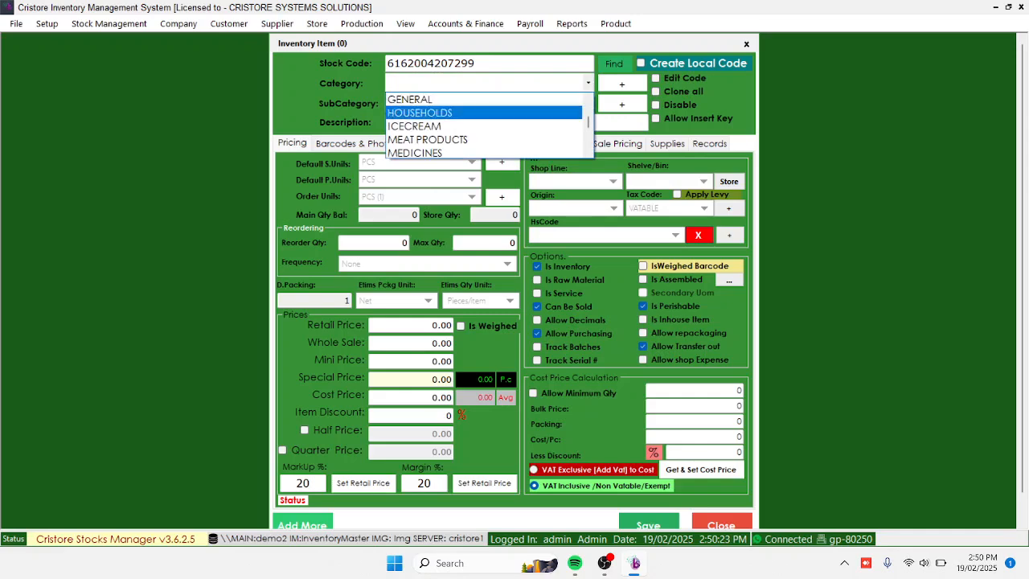
{"action": "left_click", "coordinate": [588, 83]}
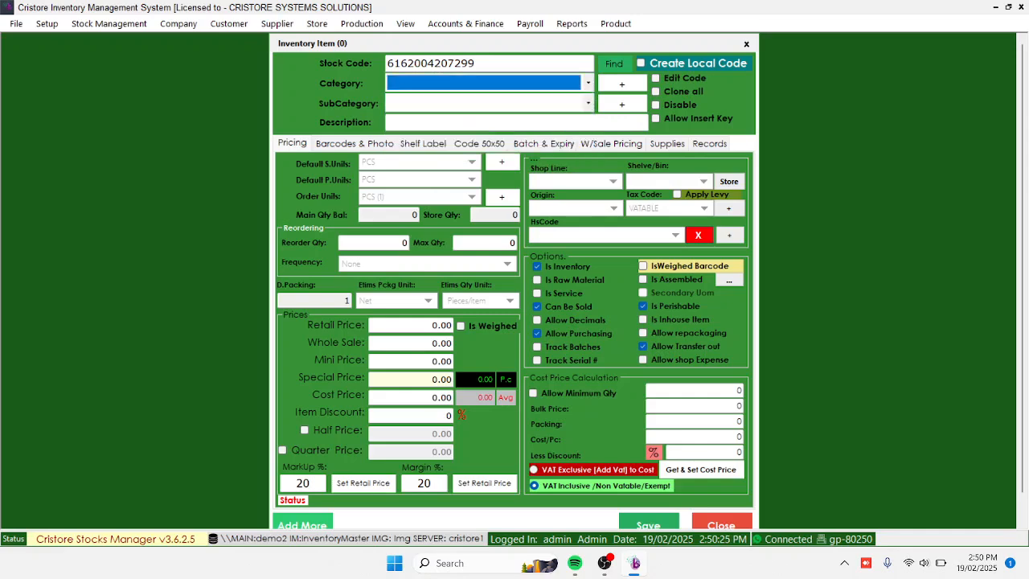
{"action": "left_click", "coordinate": [621, 84]}
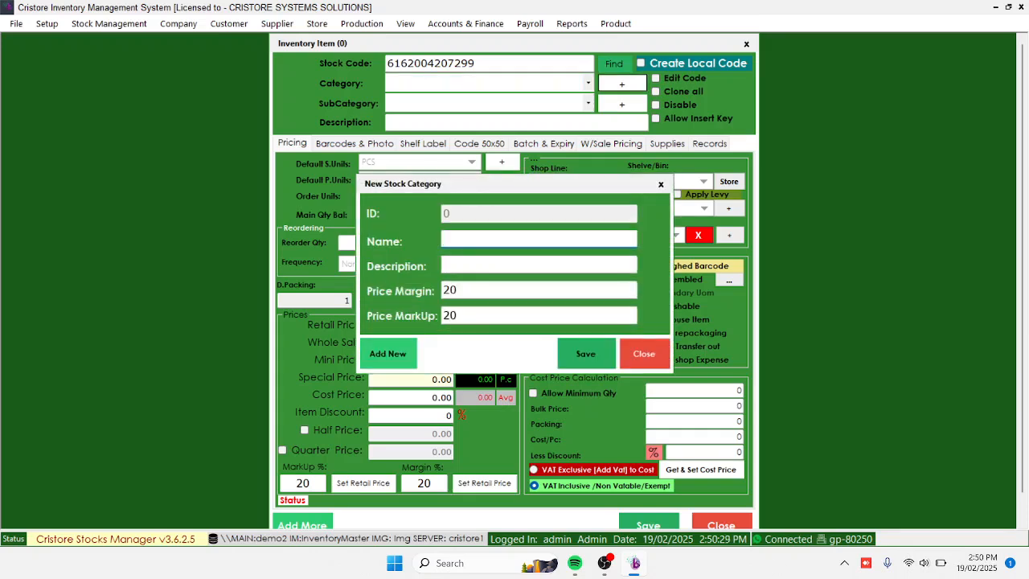
{"action": "double_click", "coordinate": [450, 290]}
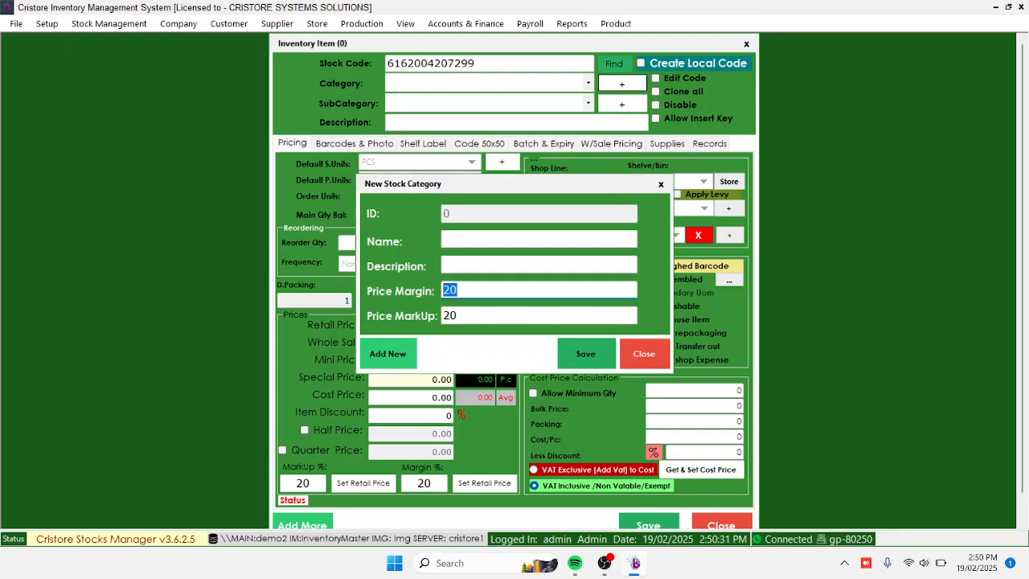
{"action": "key", "text": "Tab"}
{"action": "key", "text": "shift+Tab"}
{"action": "key", "text": "Tab"}
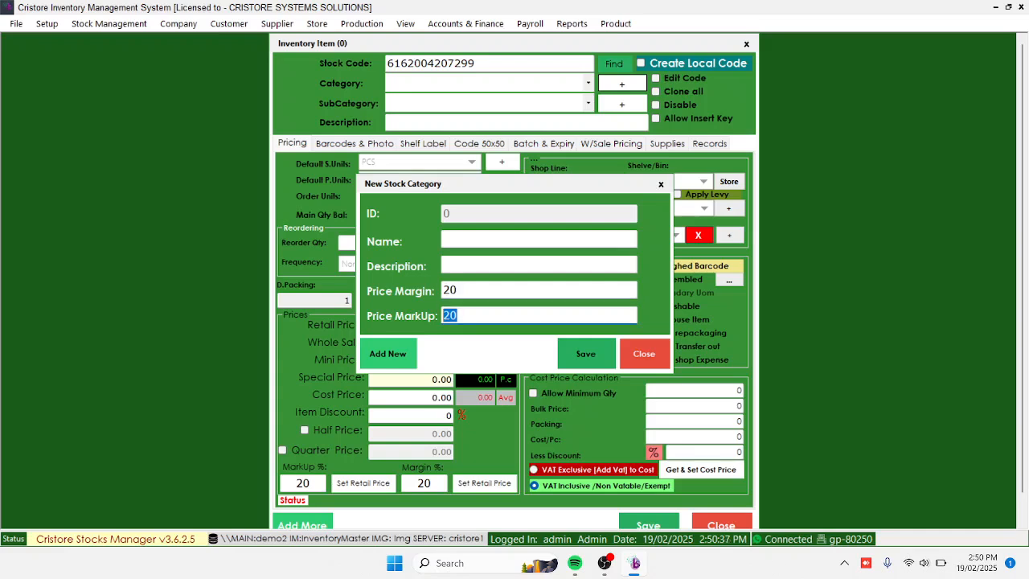
{"action": "left_click", "coordinate": [643, 354]}
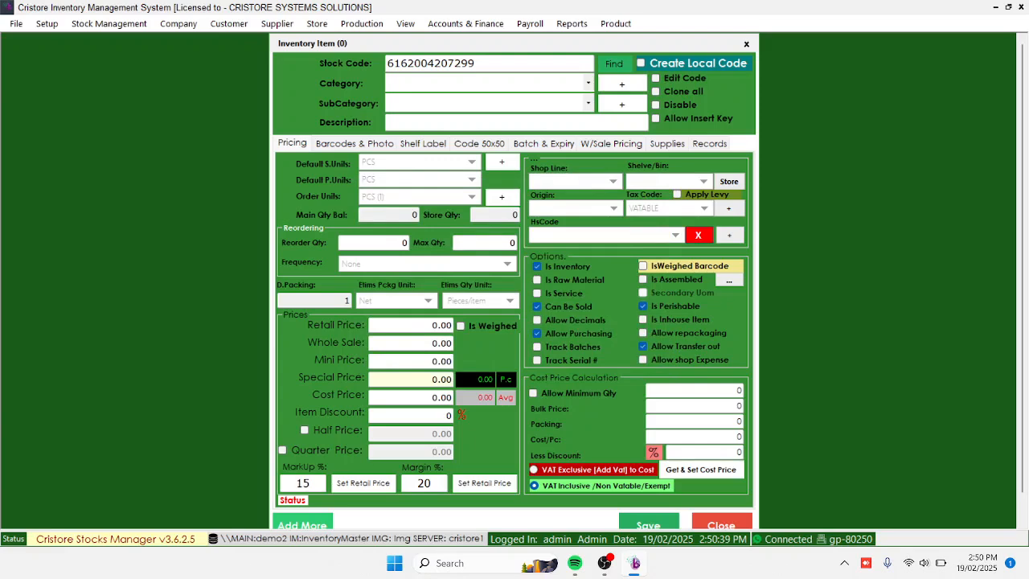
Set the item's category to STATIONERY
{"action": "left_click", "coordinate": [588, 83]}
{"action": "scroll", "coordinate": [485, 127], "scroll_direction": "down", "scroll_amount": 2}
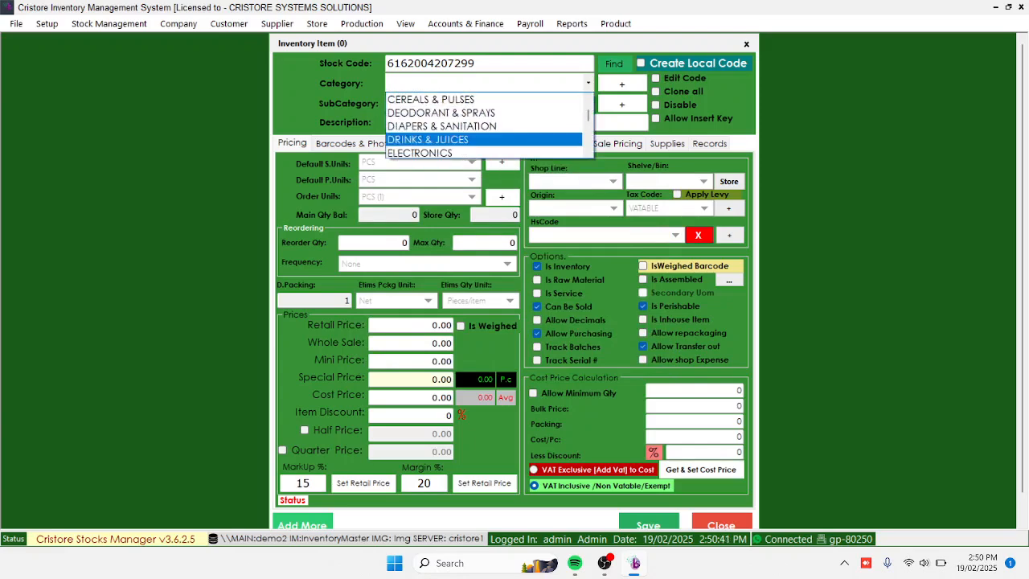
{"action": "scroll", "coordinate": [484, 126], "scroll_direction": "down", "scroll_amount": 5}
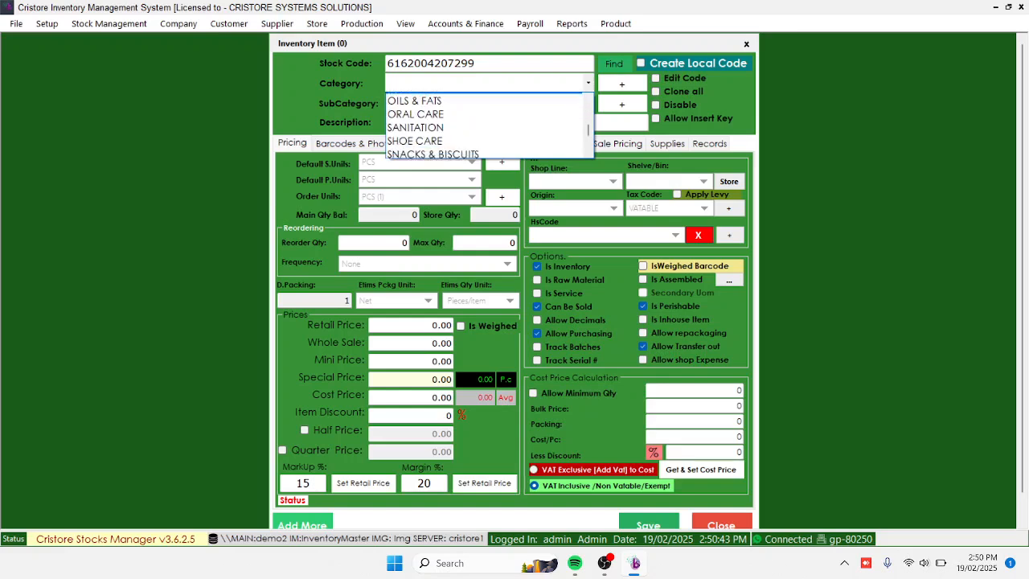
{"action": "scroll", "coordinate": [484, 126], "scroll_direction": "down", "scroll_amount": 5}
{"action": "left_click", "coordinate": [485, 134]}
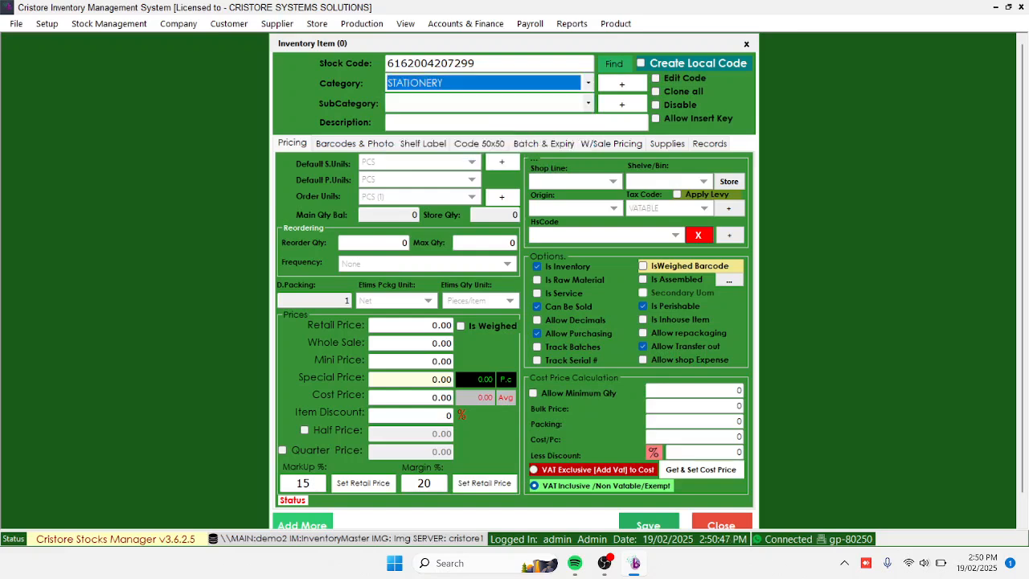
Examine the subcategories offered under STATIONERY and the form for adding a subcategory, without adding one
{"action": "left_click", "coordinate": [589, 103]}
{"action": "scroll", "coordinate": [485, 146], "scroll_direction": "down", "scroll_amount": 1}
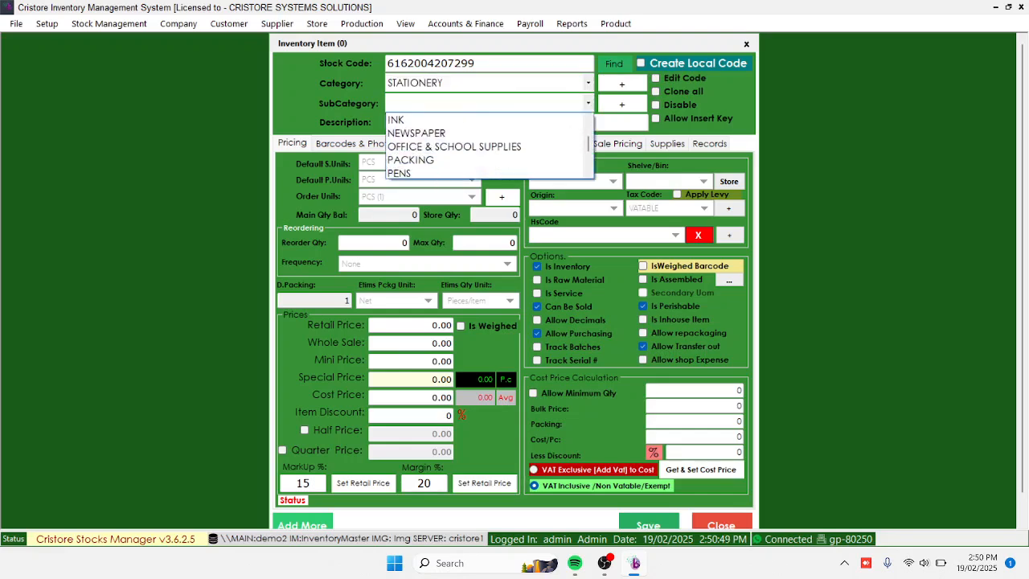
{"action": "scroll", "coordinate": [485, 146], "scroll_direction": "down", "scroll_amount": 2}
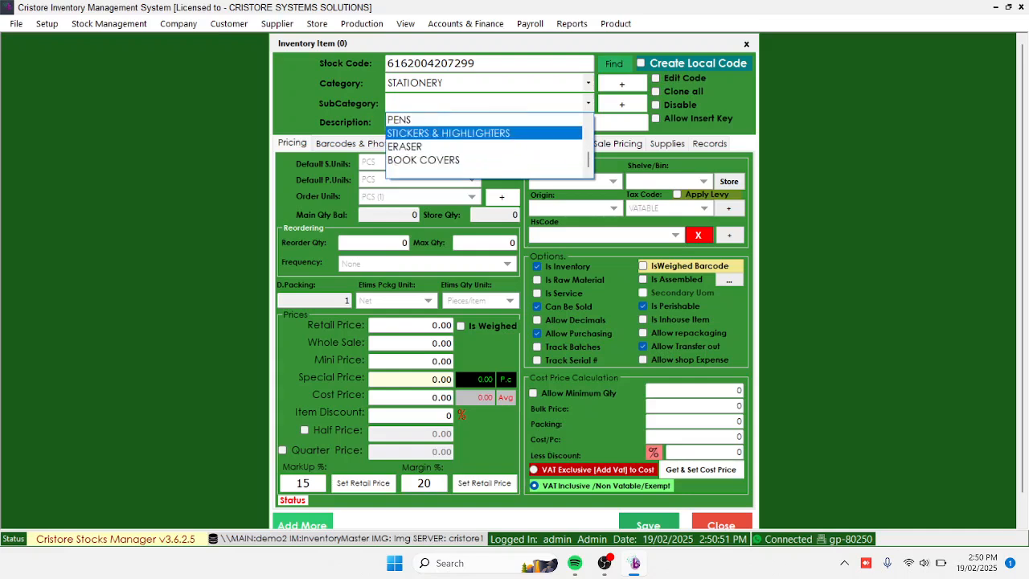
{"action": "scroll", "coordinate": [485, 133], "scroll_direction": "up", "scroll_amount": 3}
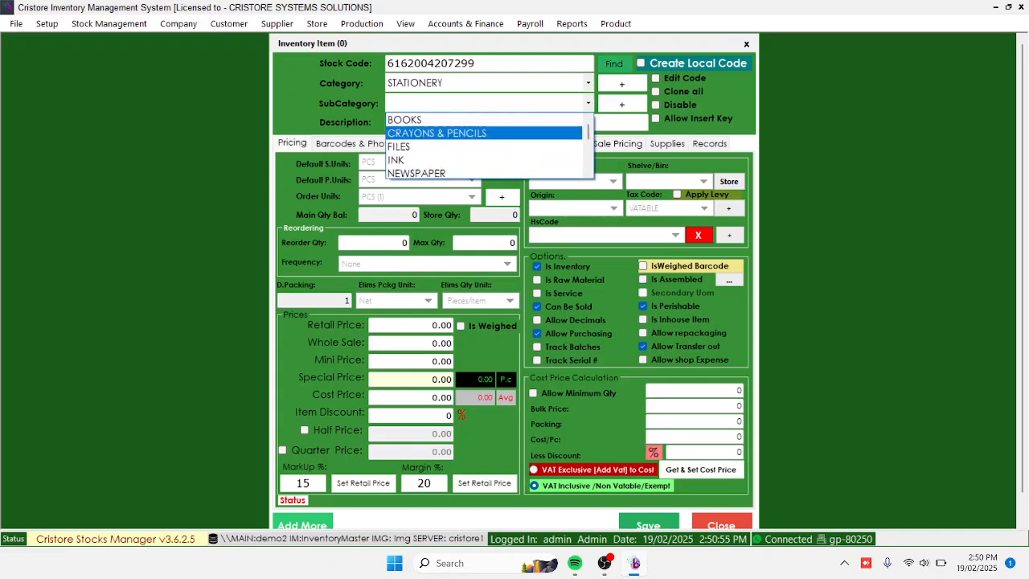
{"action": "left_click", "coordinate": [622, 104]}
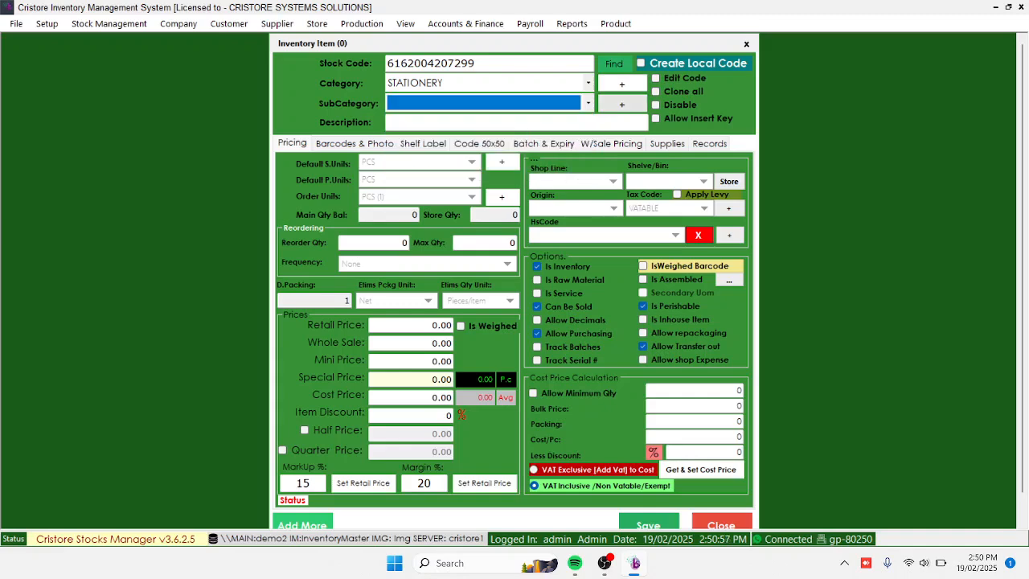
{"action": "left_click", "coordinate": [622, 104]}
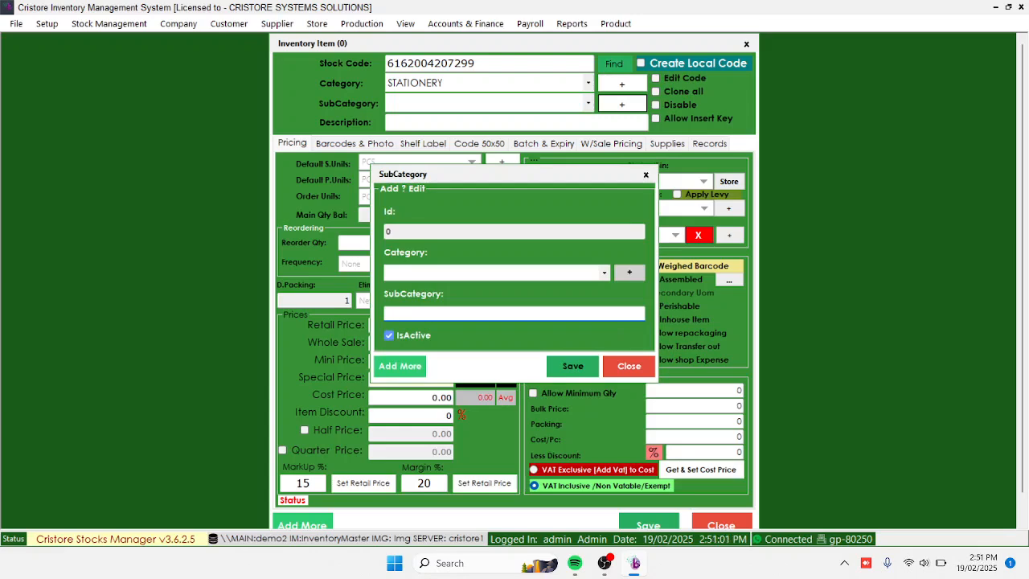
{"action": "left_click", "coordinate": [605, 273]}
{"action": "scroll", "coordinate": [514, 137], "scroll_direction": "down", "scroll_amount": 1}
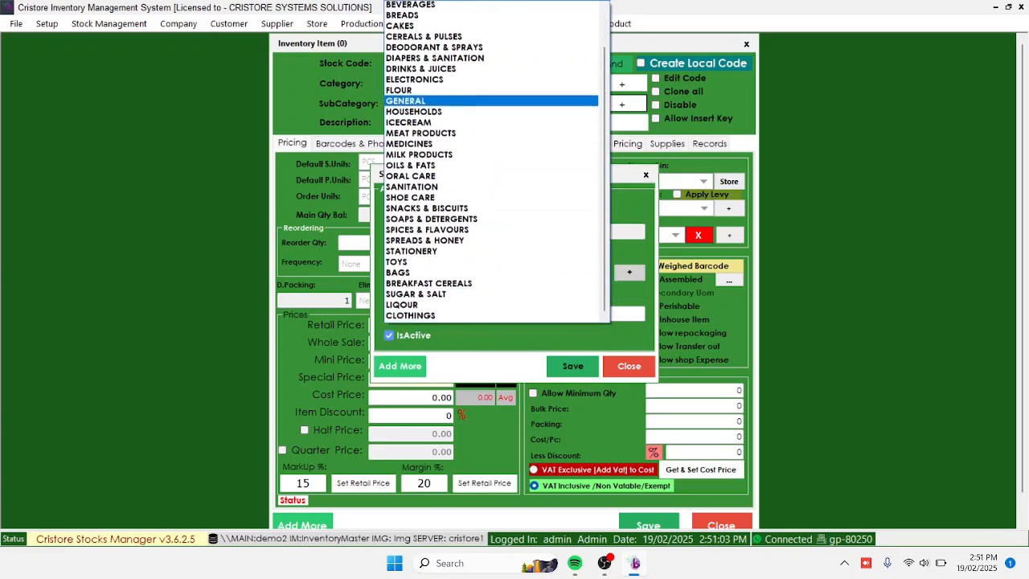
{"action": "scroll", "coordinate": [499, 161], "scroll_direction": "up", "scroll_amount": 2}
{"action": "left_click", "coordinate": [506, 325]}
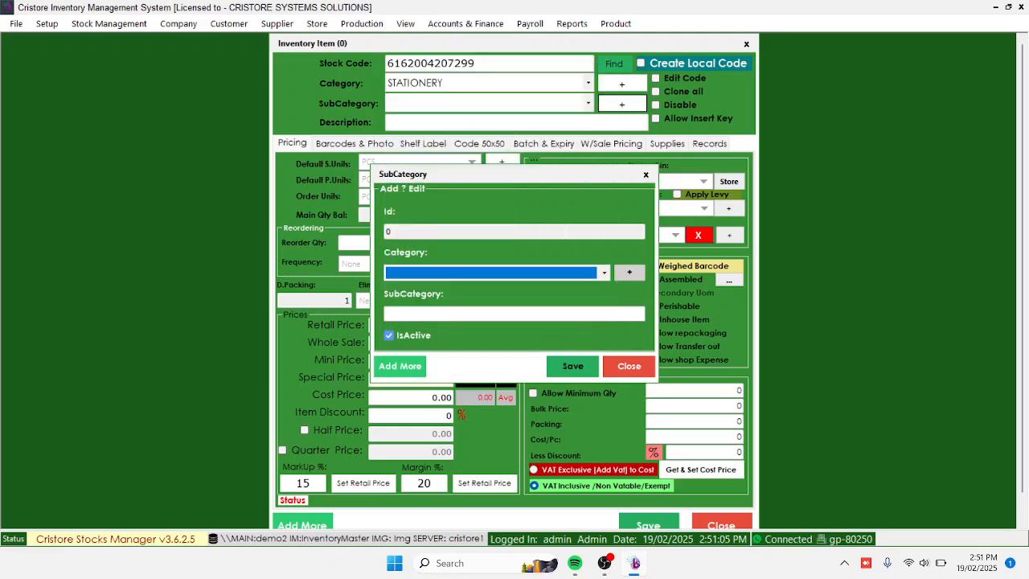
{"action": "left_click", "coordinate": [515, 313]}
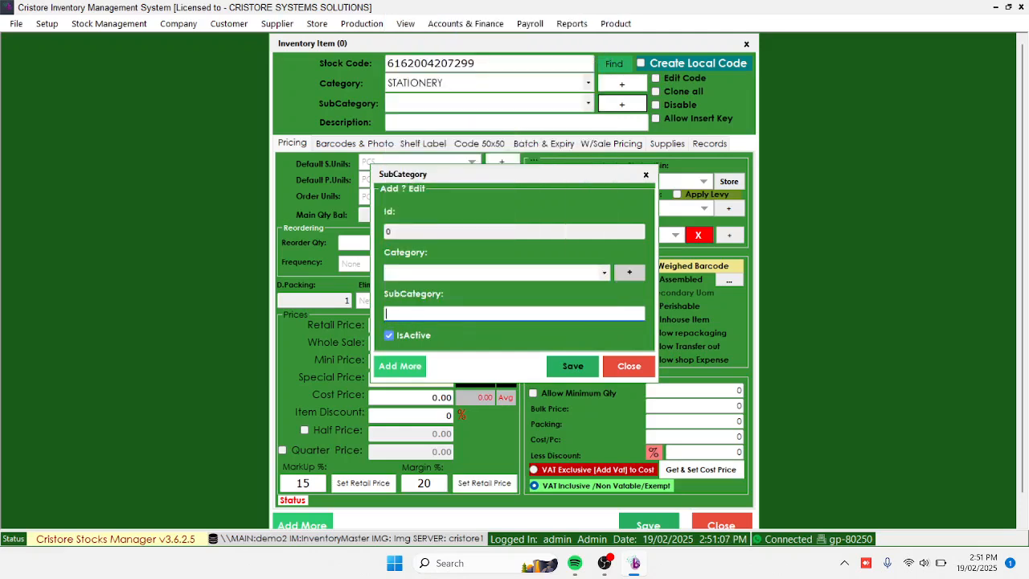
{"action": "left_click", "coordinate": [645, 175]}
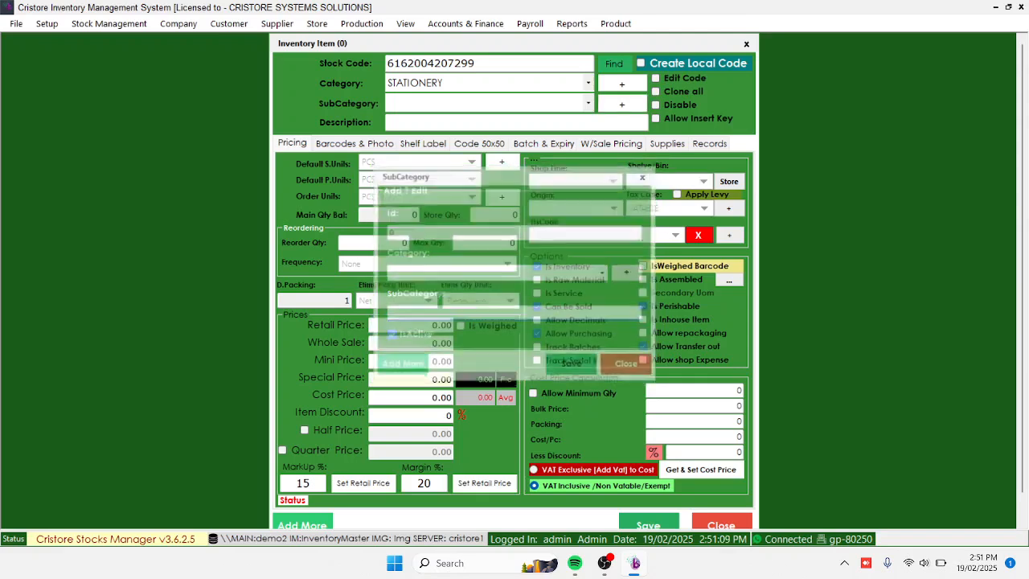
Set the item's subcategory to BOOKS
{"action": "left_click", "coordinate": [588, 103]}
{"action": "key", "text": "Up"}
{"action": "key", "text": "Up"}
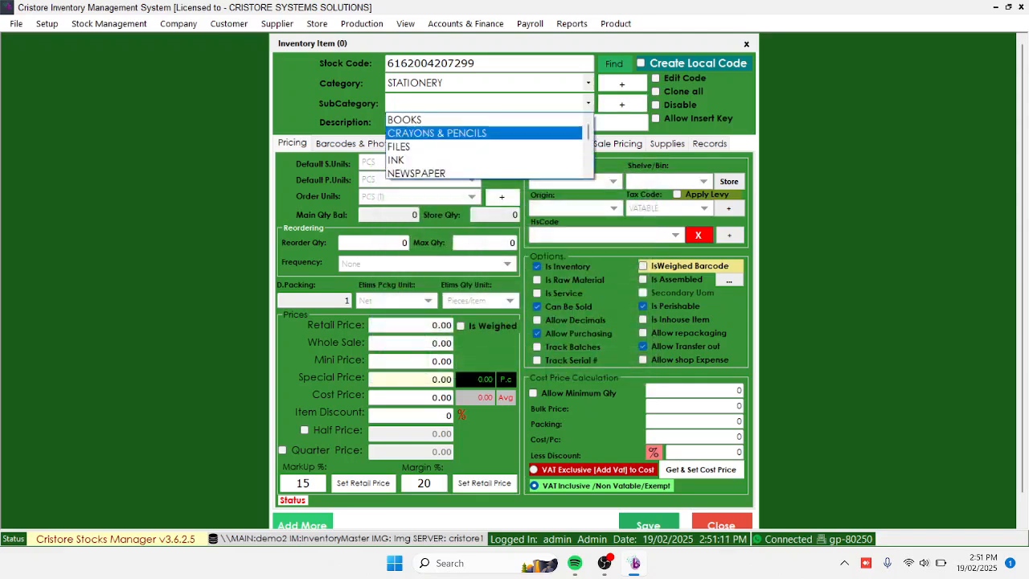
{"action": "key", "text": "Return"}
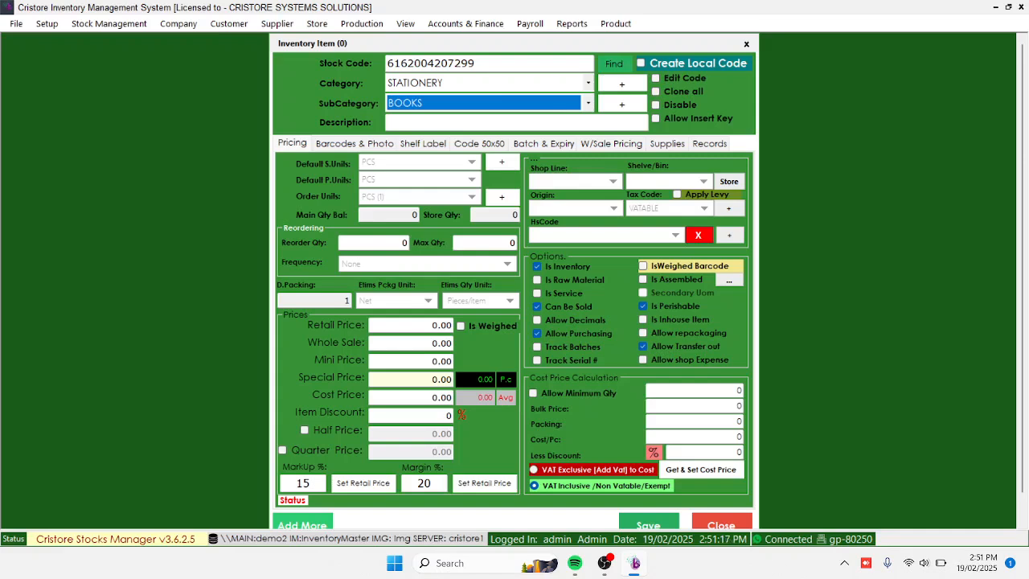
Enter OFFICEPOINT NOTEBOOK CAM A5 as the item's description
{"action": "left_click", "coordinate": [434, 122]}
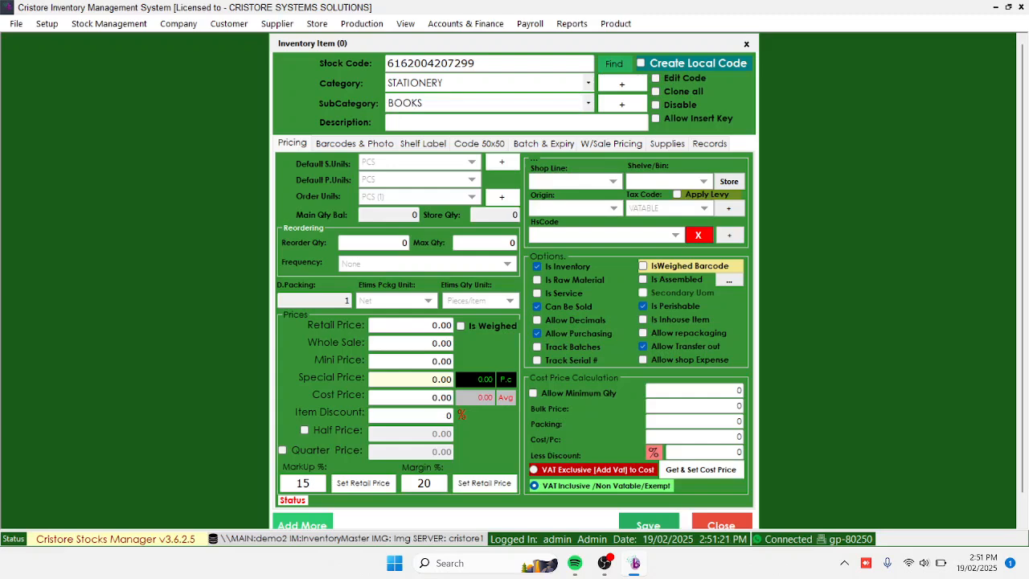
{"action": "type", "text": "OFFI"}
{"action": "type", "text": "CEPOINT NOTE"}
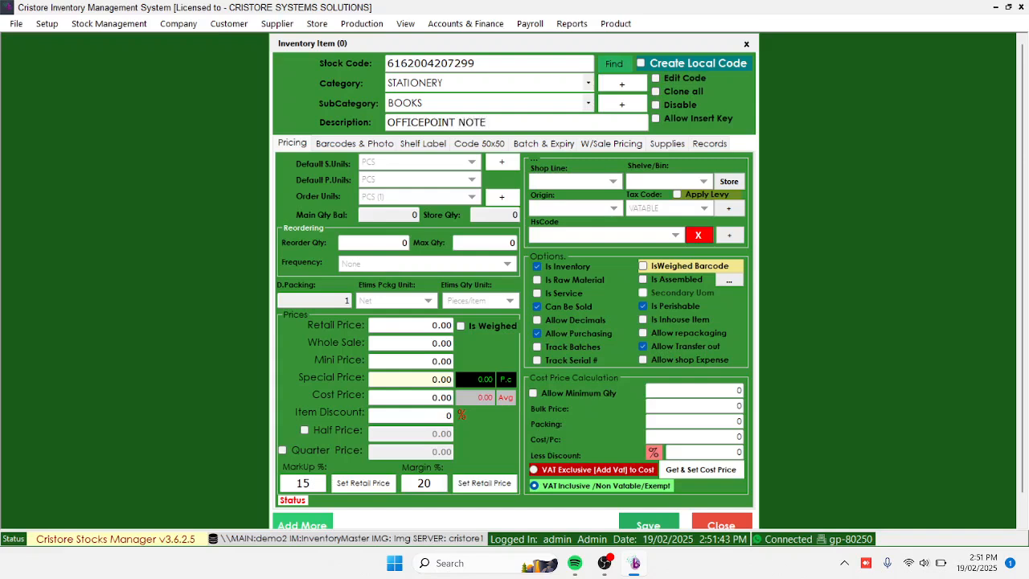
{"action": "type", "text": "BOOK CAM A5"}
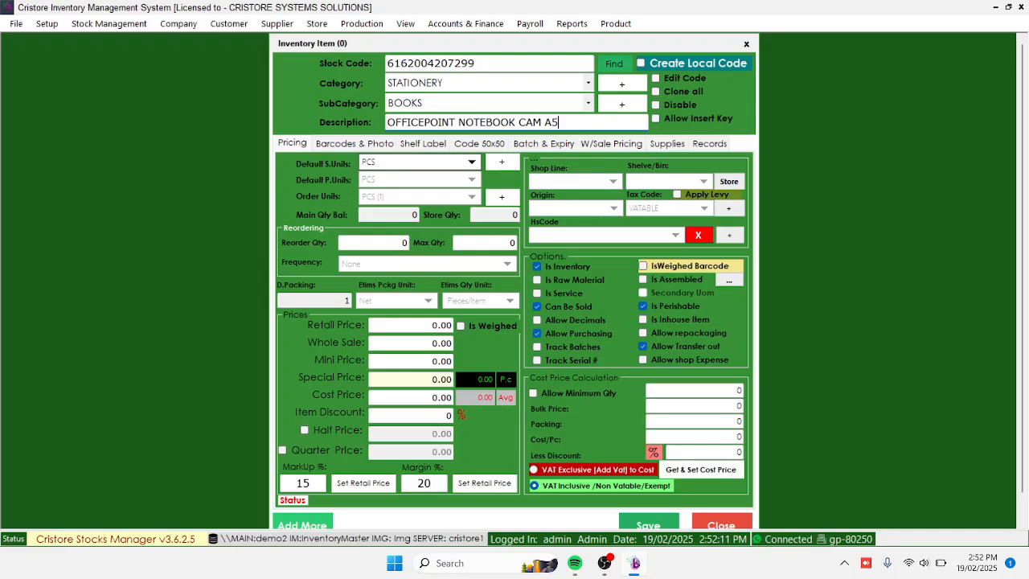
Review the default sales unit choices and the form for adding a unit of measure, without adding a unit
{"action": "key", "text": "Return"}
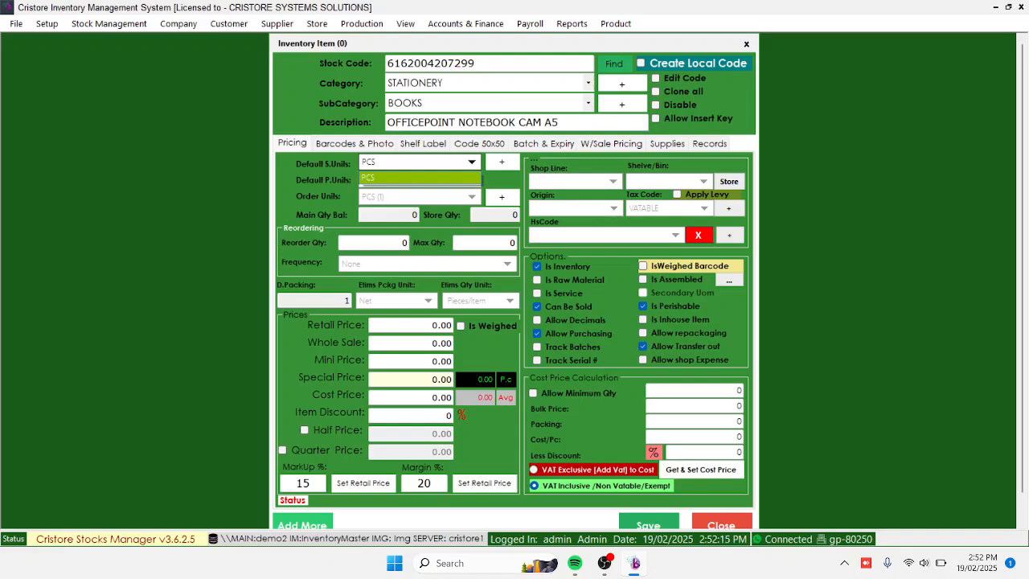
{"action": "key", "text": "Return"}
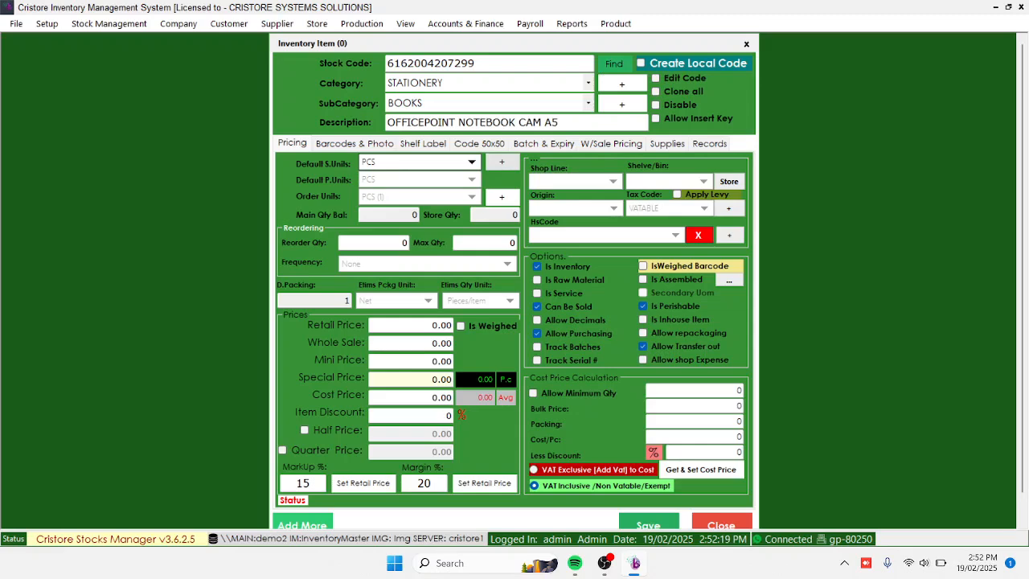
{"action": "left_click", "coordinate": [501, 162]}
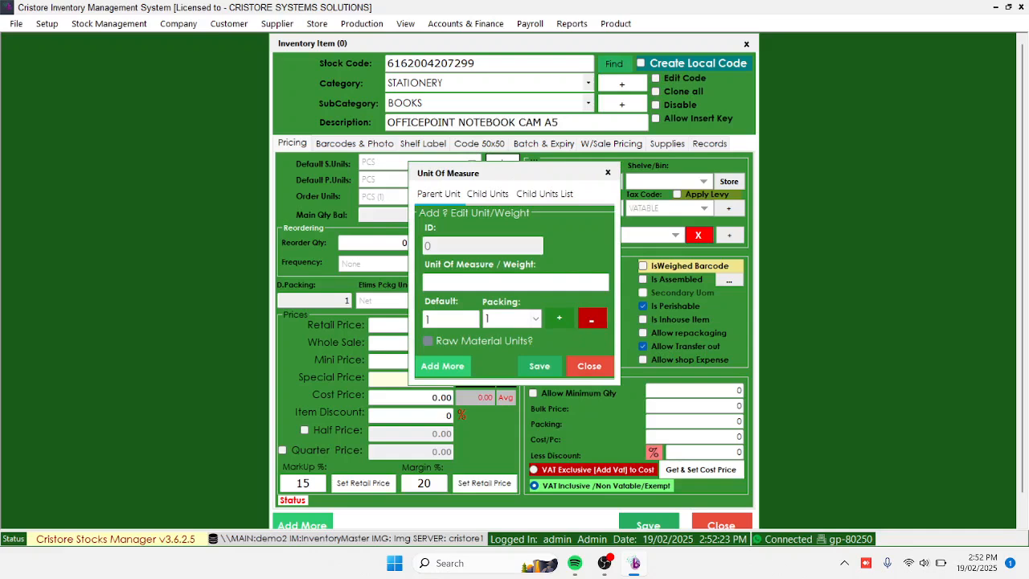
{"action": "left_click", "coordinate": [589, 366]}
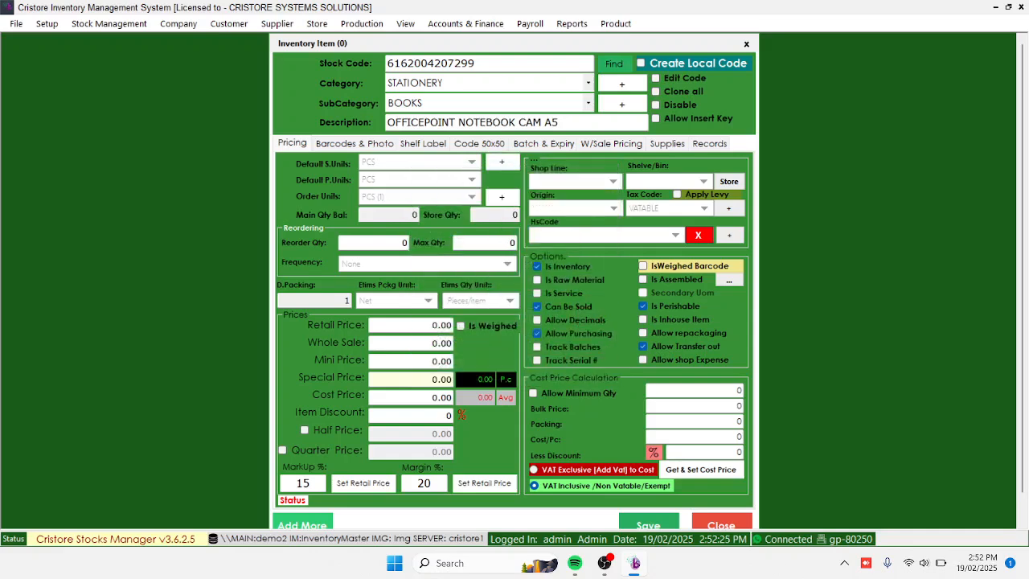
Set the item's default purchase unit to PCS and its order unit to OUTER (6)
{"action": "left_click", "coordinate": [472, 179]}
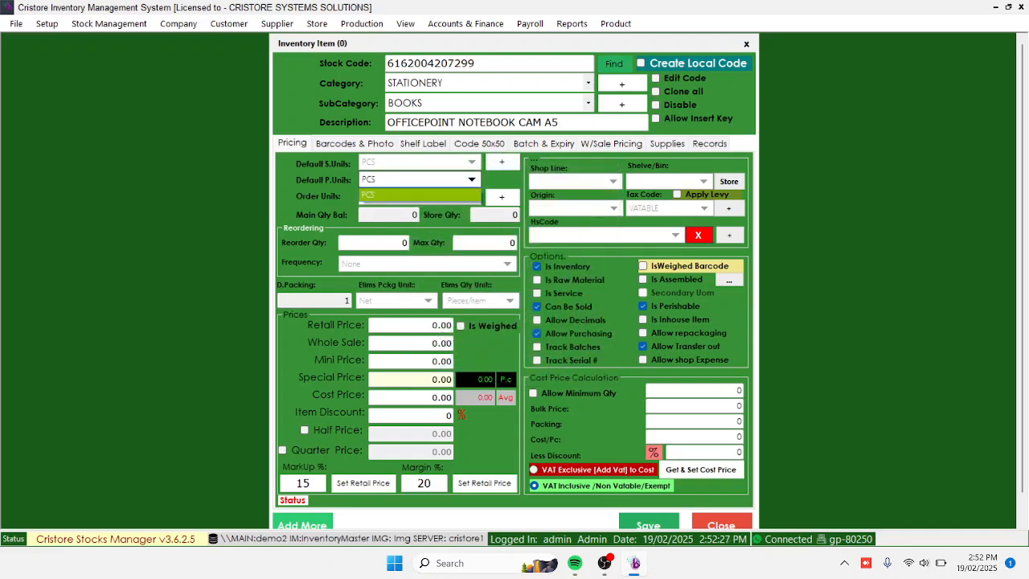
{"action": "left_click", "coordinate": [420, 195]}
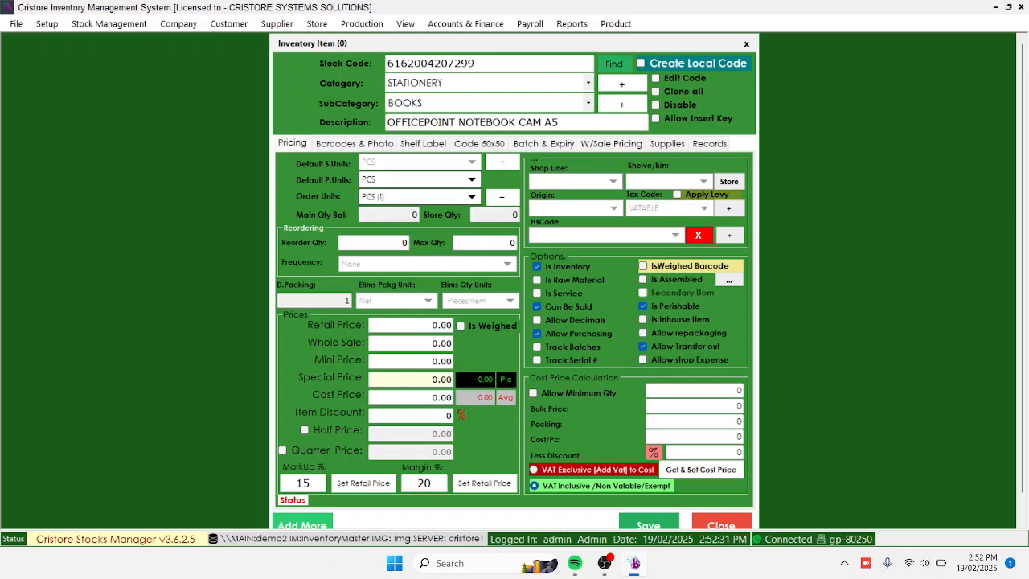
{"action": "left_click", "coordinate": [472, 197]}
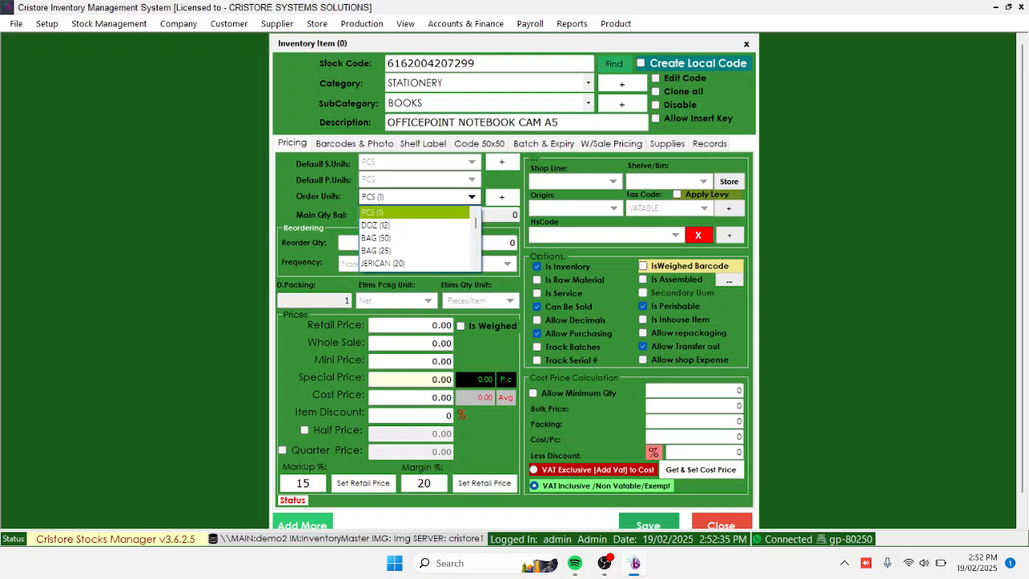
{"action": "key", "text": "Down"}
{"action": "key", "text": "Down"}
{"action": "key", "text": "Down"}
{"action": "key", "text": "Down"}
{"action": "key", "text": "Down"}
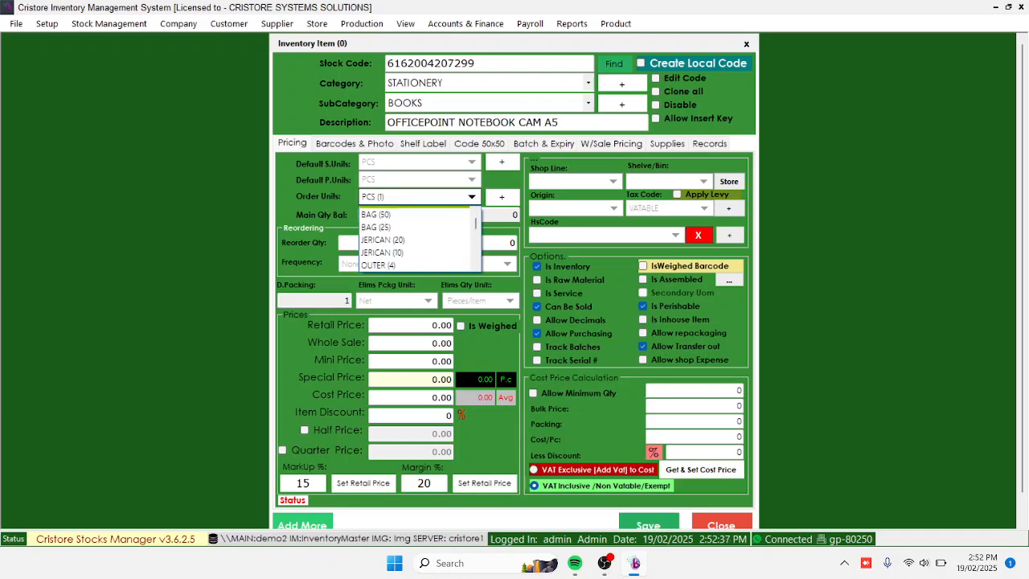
{"action": "key", "text": "Down"}
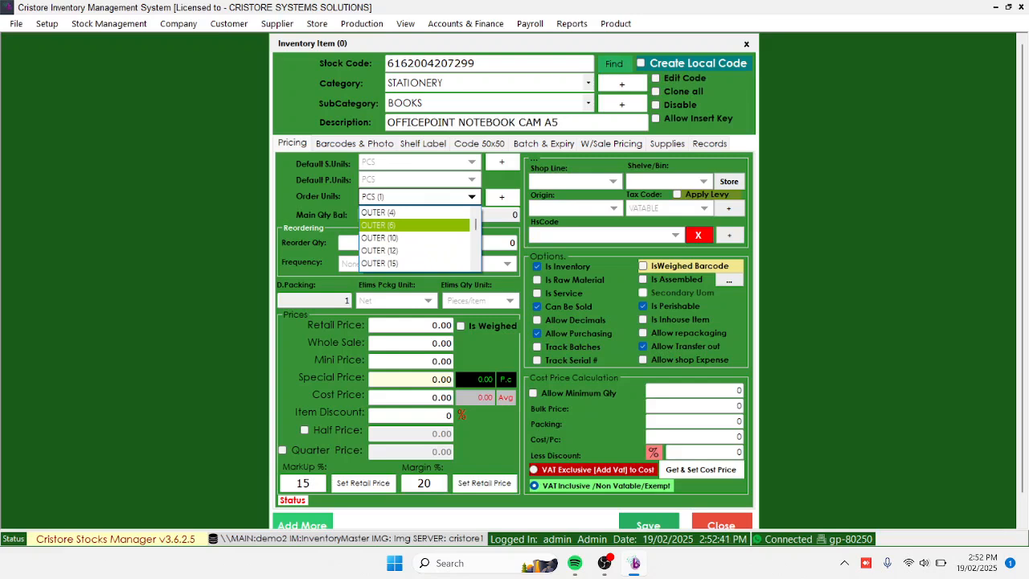
{"action": "key", "text": "Return"}
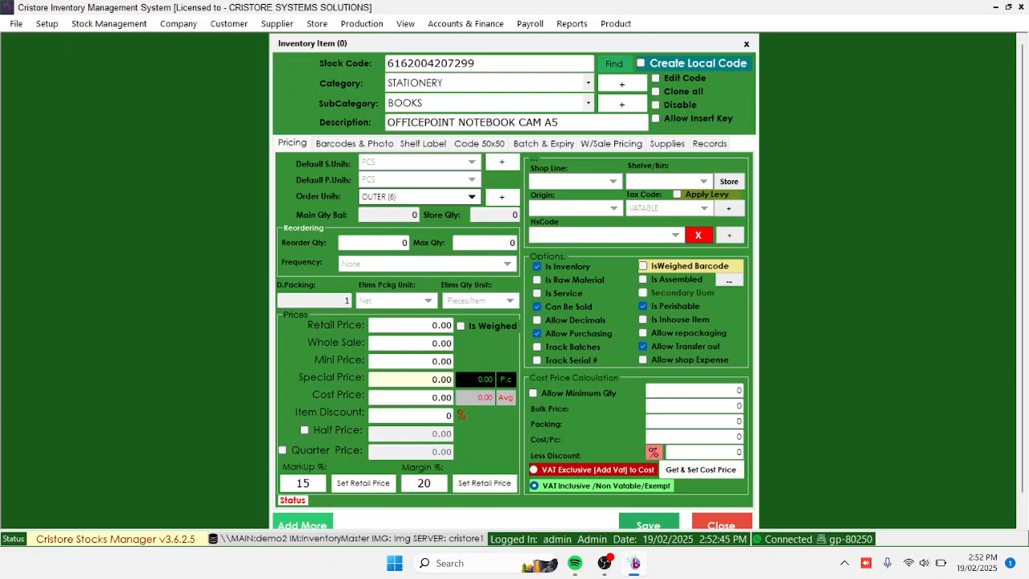
Review the main and store quantity balances and the maximum quantity field for reordering, without entering values
{"action": "key", "text": "Tab"}
{"action": "key", "text": "Tab"}
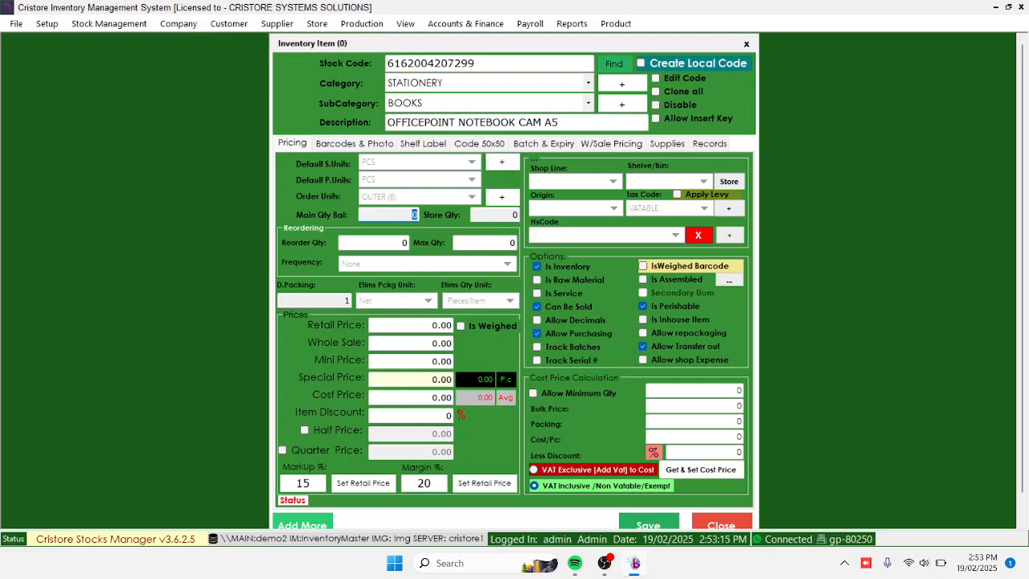
{"action": "left_click_drag", "start_coordinate": [502, 214], "coordinate": [532, 214]}
{"action": "left_click", "coordinate": [497, 215]}
{"action": "double_click", "coordinate": [514, 214]}
{"action": "key", "text": "Tab"}
{"action": "left_click", "coordinate": [485, 243]}
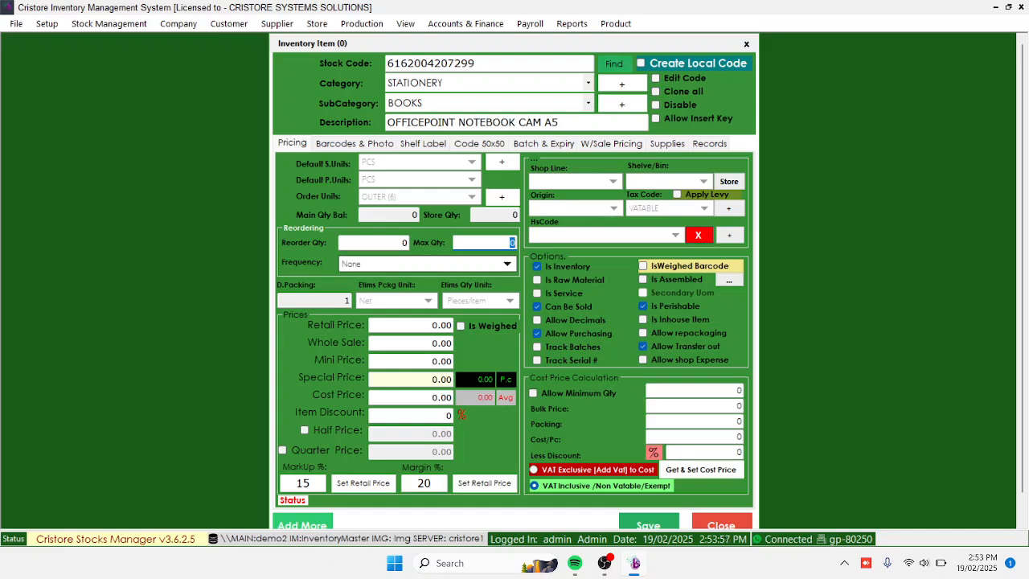
Examine the reorder frequency choices without selecting a different one
{"action": "left_click", "coordinate": [507, 264]}
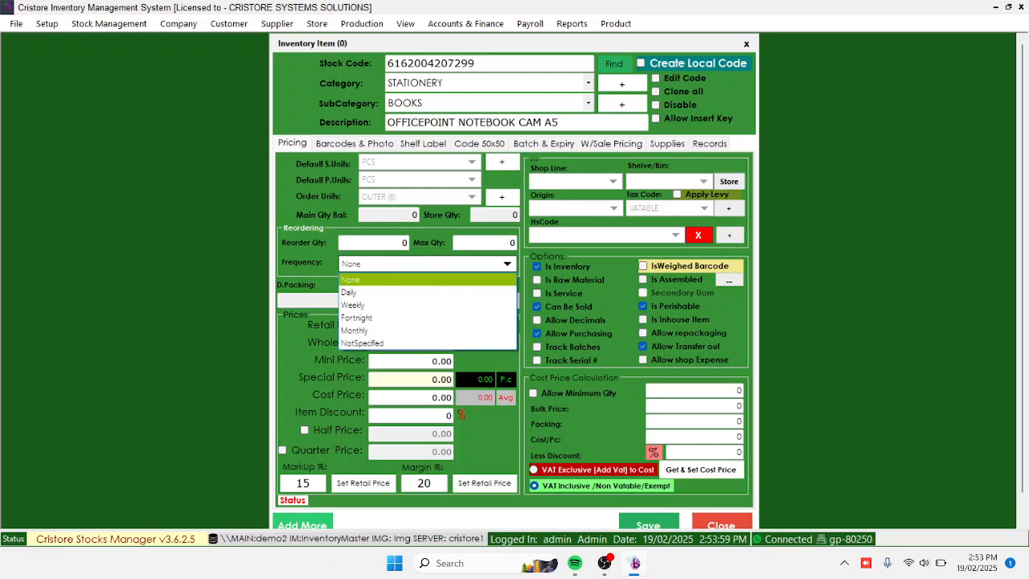
{"action": "left_click", "coordinate": [507, 264]}
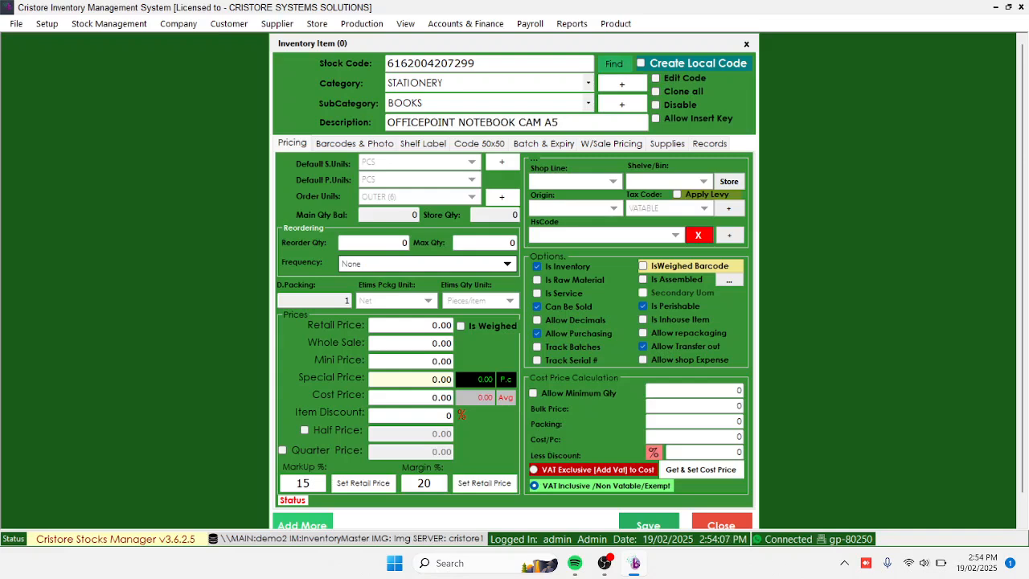
{"action": "left_click", "coordinate": [507, 263]}
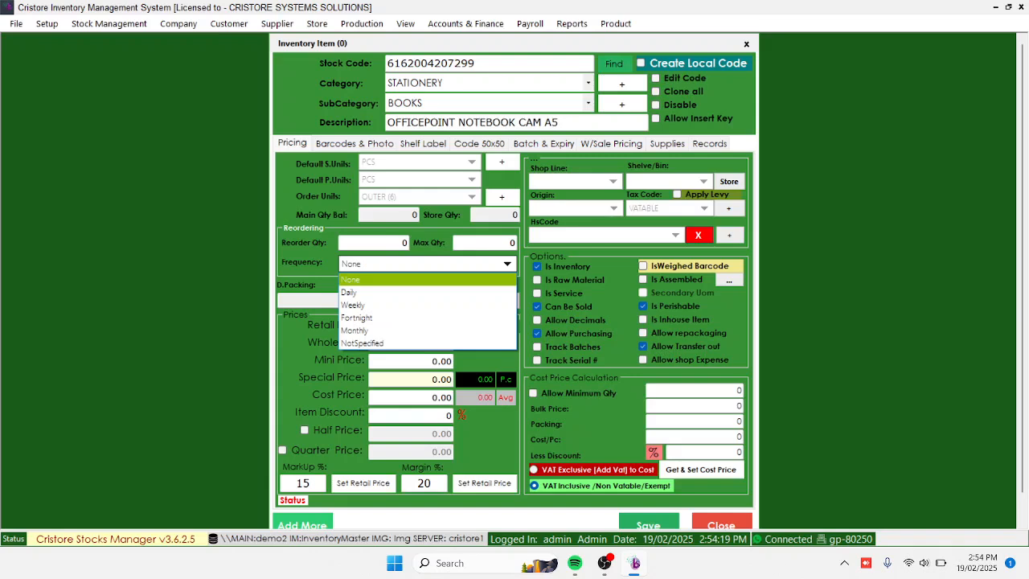
{"action": "key", "text": "Escape"}
{"action": "left_click", "coordinate": [507, 263]}
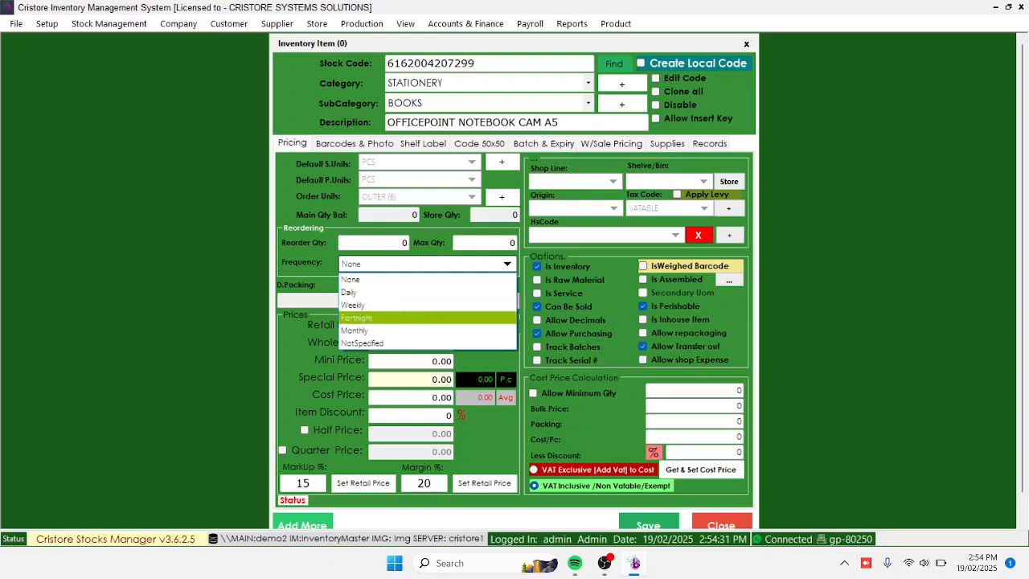
{"action": "key", "text": "Escape"}
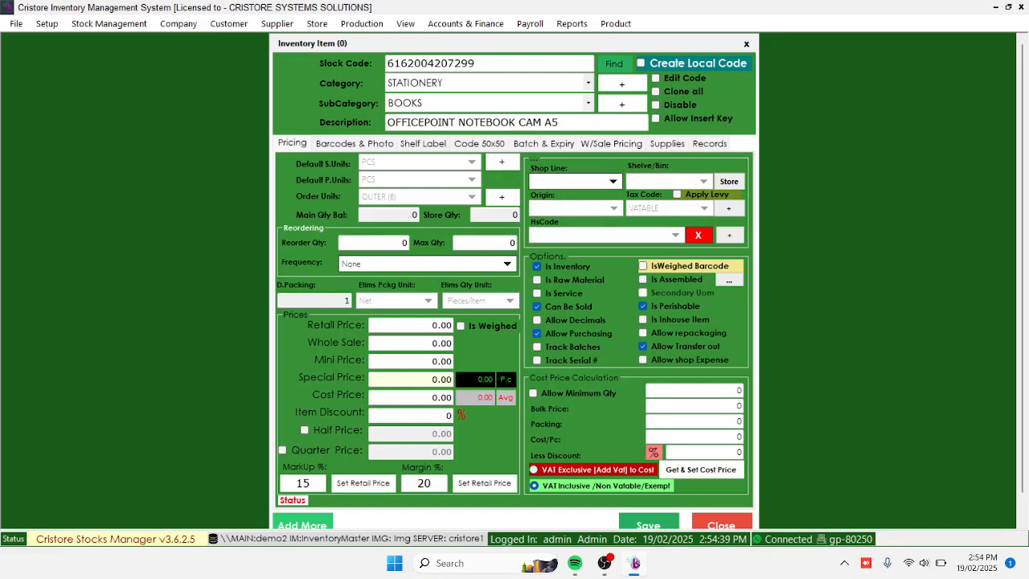
Assign the item to shop line LINE 2 and shelf B3
{"action": "left_click", "coordinate": [613, 181]}
{"action": "left_click", "coordinate": [613, 182]}
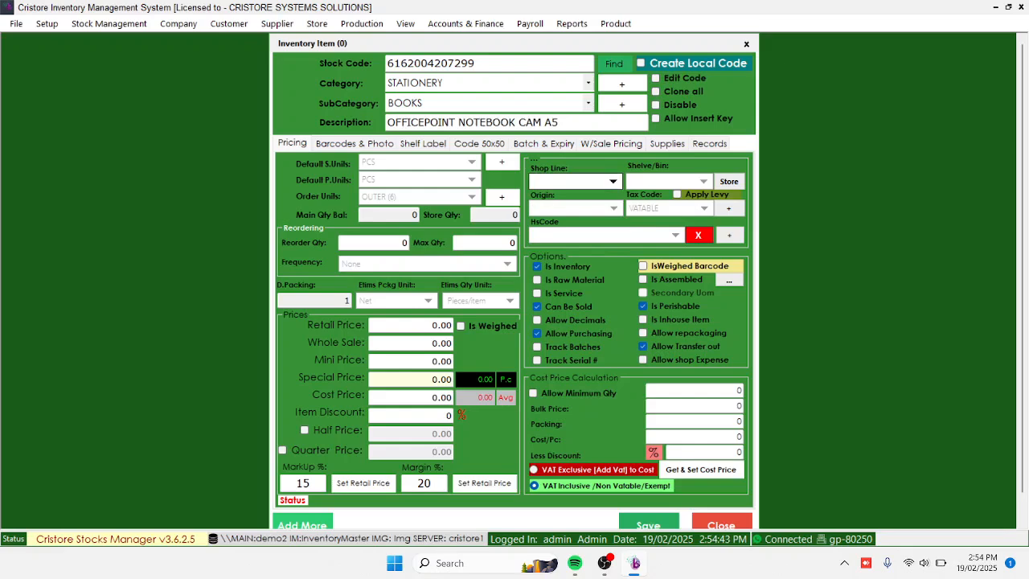
{"action": "left_click", "coordinate": [612, 181]}
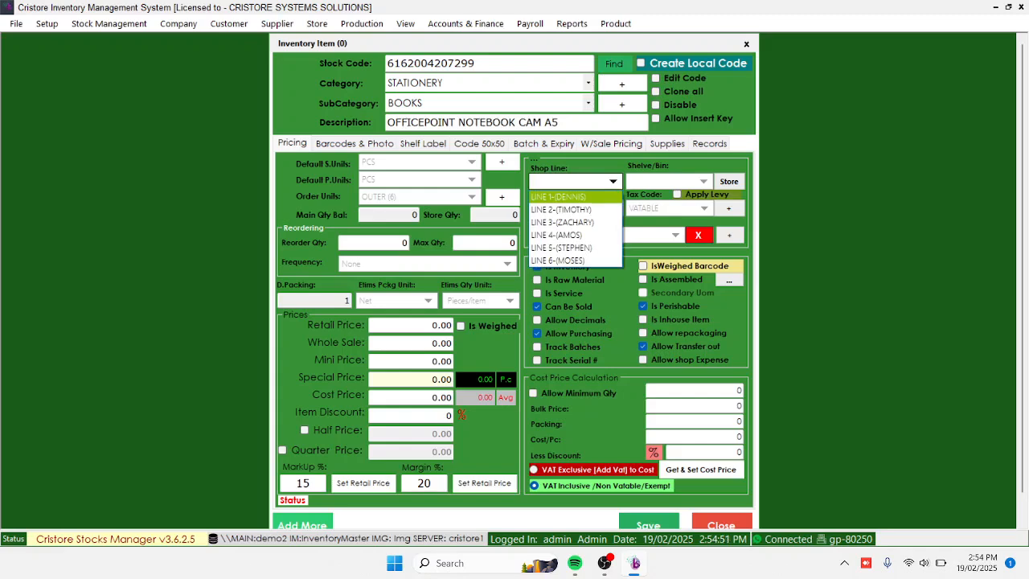
{"action": "key", "text": "Down"}
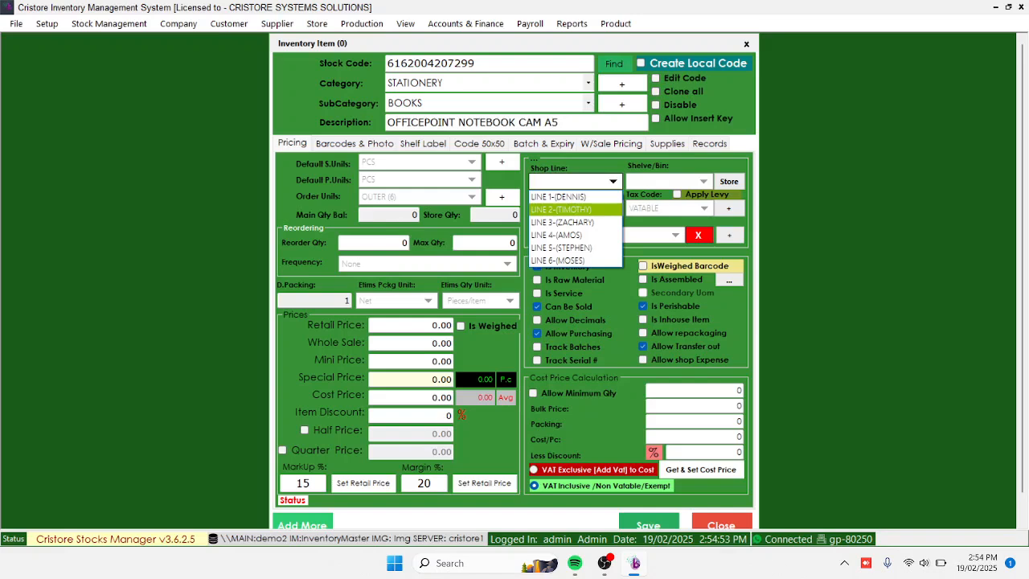
{"action": "key", "text": "Down"}
{"action": "key", "text": "Up"}
{"action": "key", "text": "Return"}
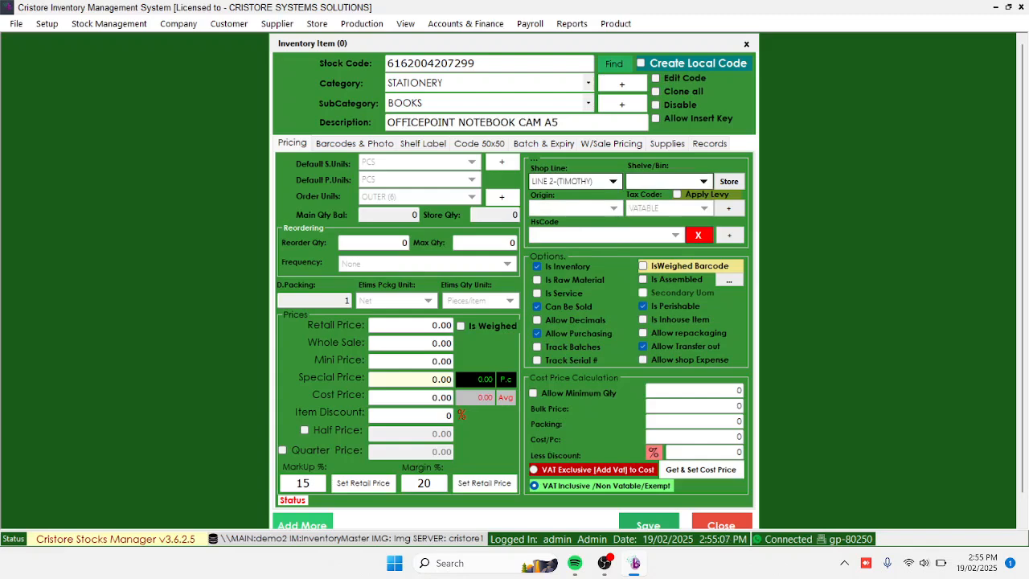
{"action": "left_click", "coordinate": [703, 181]}
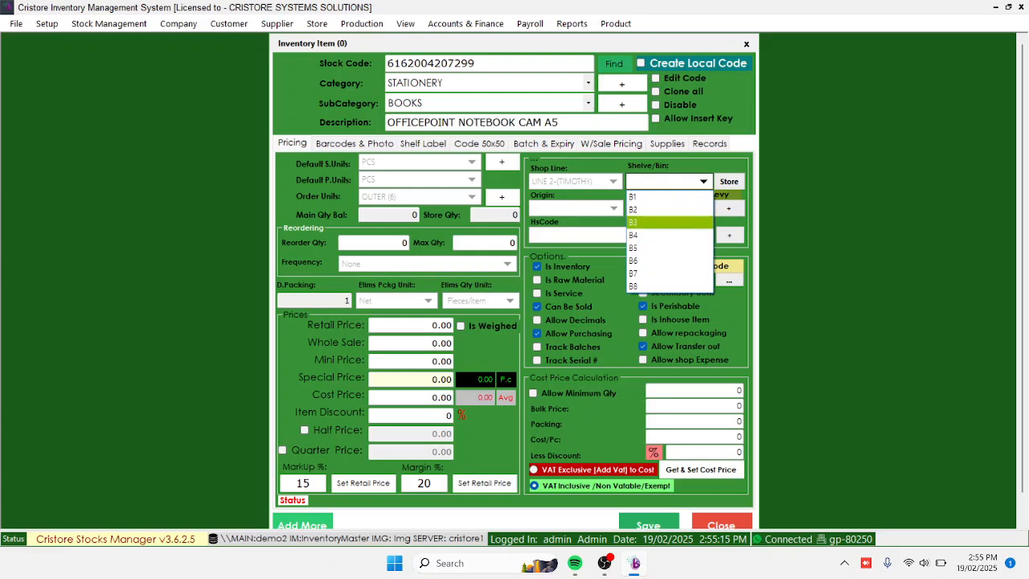
{"action": "left_click", "coordinate": [668, 223]}
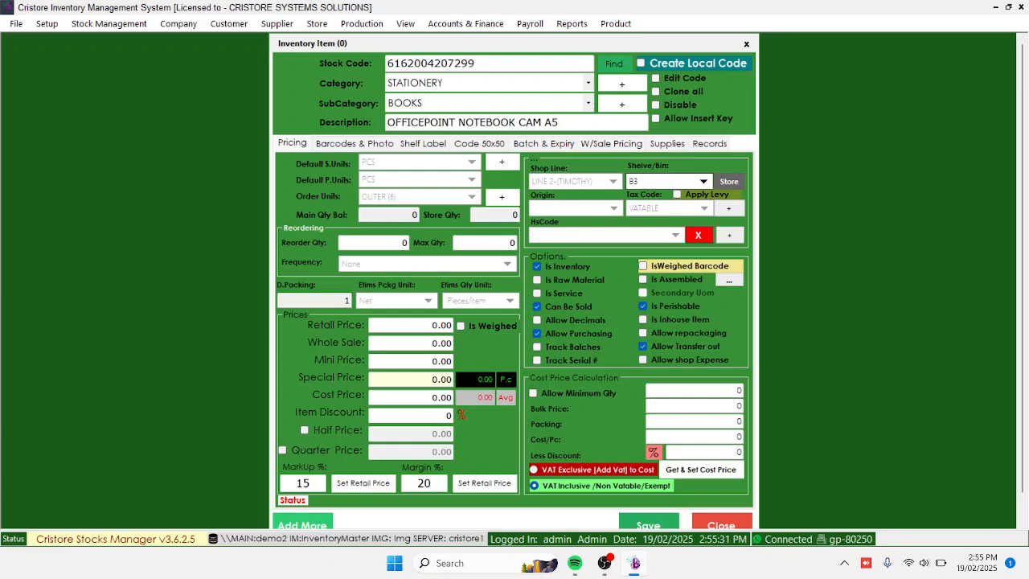
Review the form for assigning a store line and shelf, and close it without assigning either
{"action": "left_click", "coordinate": [728, 181]}
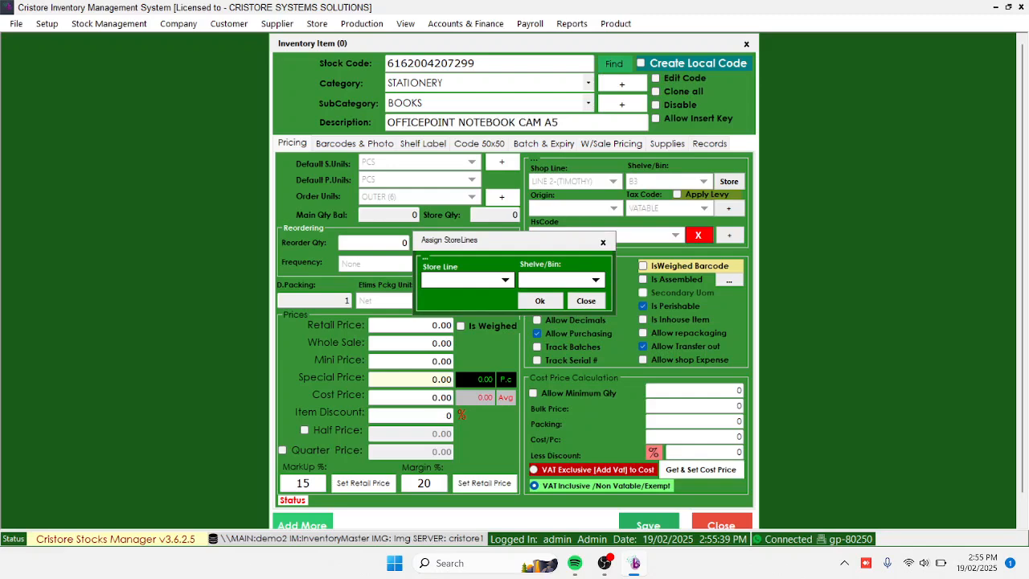
{"action": "left_click", "coordinate": [595, 280]}
{"action": "left_click", "coordinate": [595, 280]}
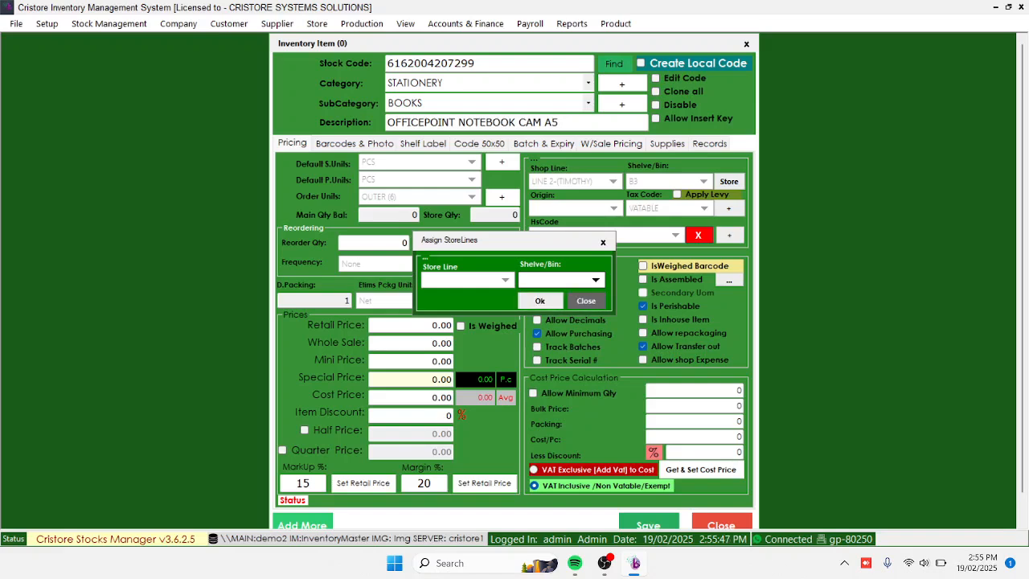
{"action": "left_click", "coordinate": [586, 301]}
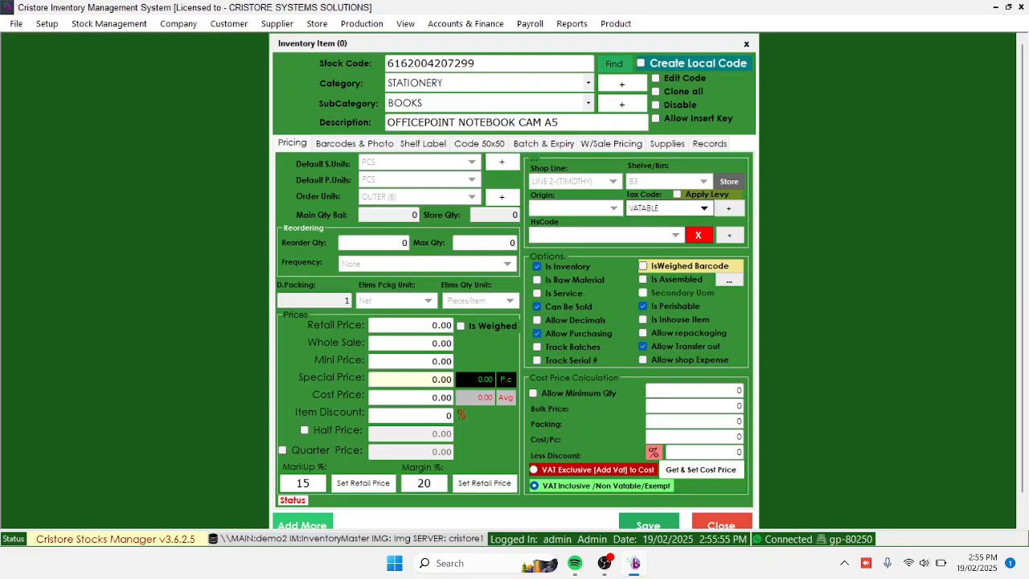
Review the tax code choices, keeping VATABLE, and look through the HS codes without picking one
{"action": "left_click", "coordinate": [704, 209]}
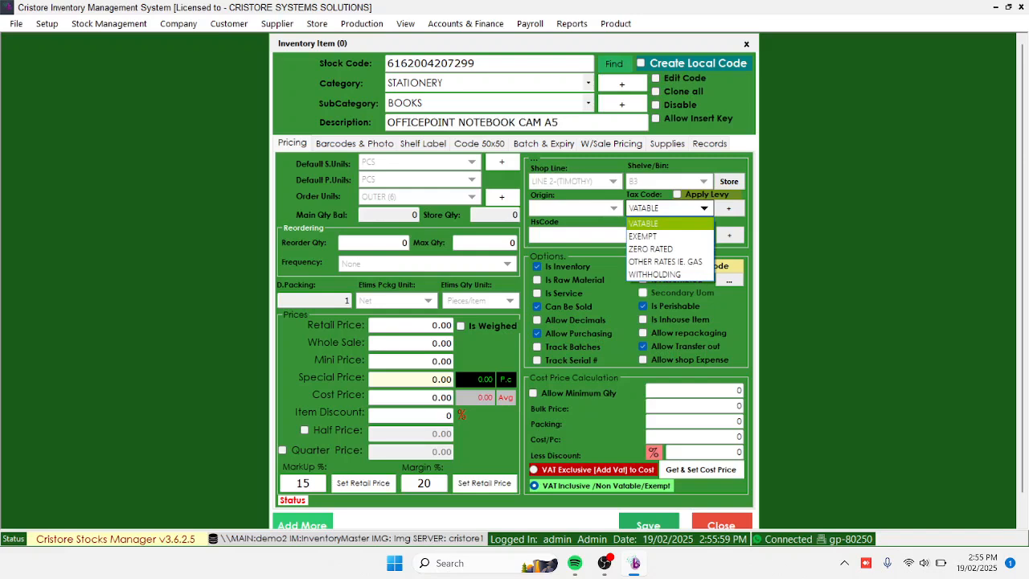
{"action": "key", "text": "Down"}
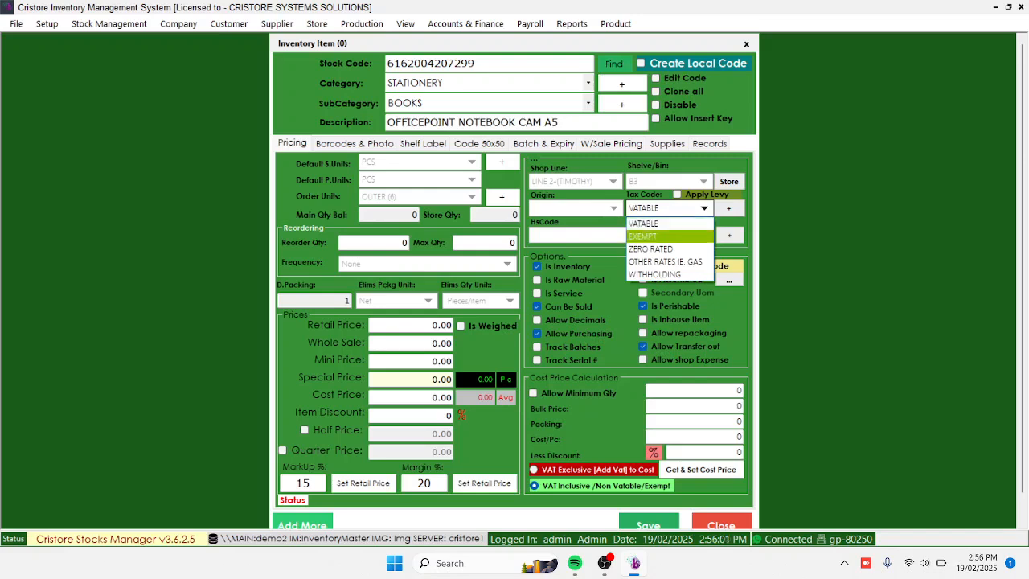
{"action": "key", "text": "Down"}
{"action": "key", "text": "Up"}
{"action": "key", "text": "Up"}
{"action": "key", "text": "Return"}
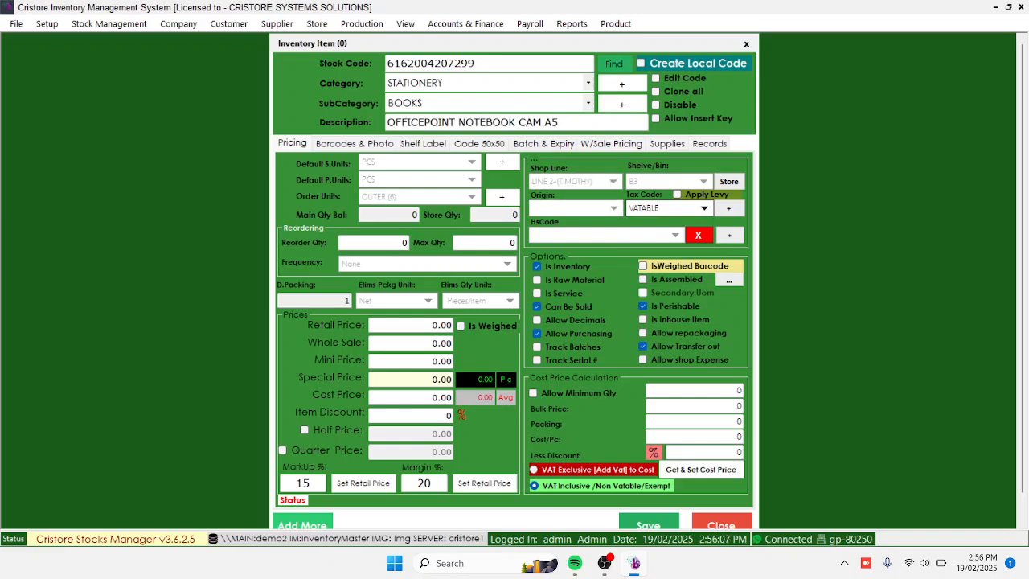
{"action": "key", "text": "Tab"}
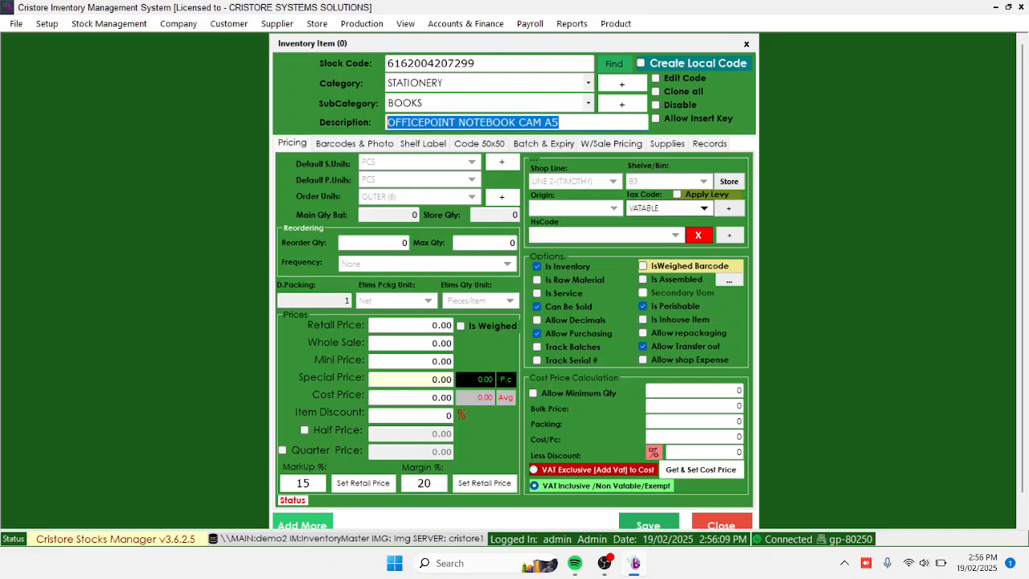
{"action": "left_click", "coordinate": [704, 208]}
{"action": "key", "text": "Return"}
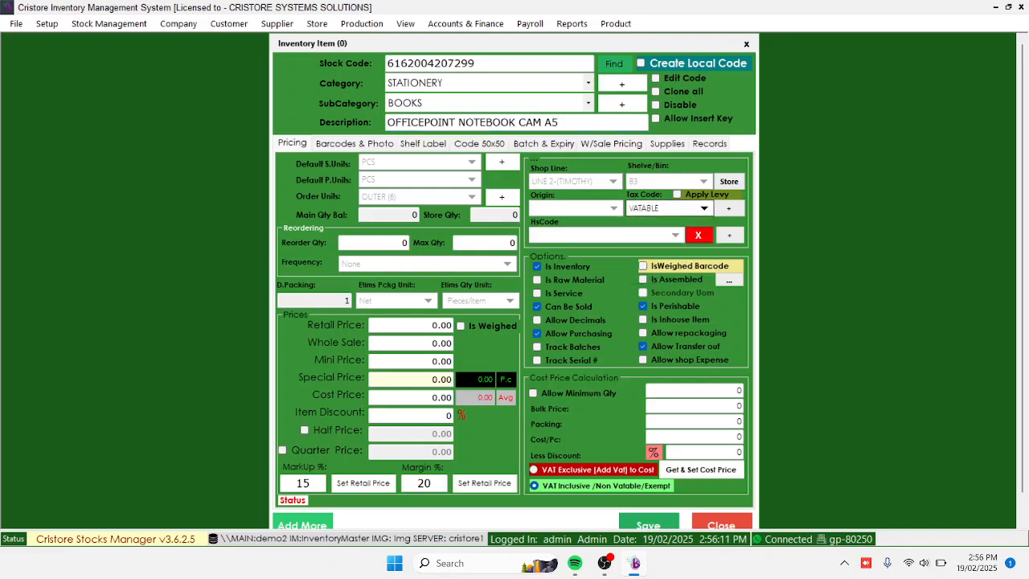
{"action": "left_click", "coordinate": [675, 235]}
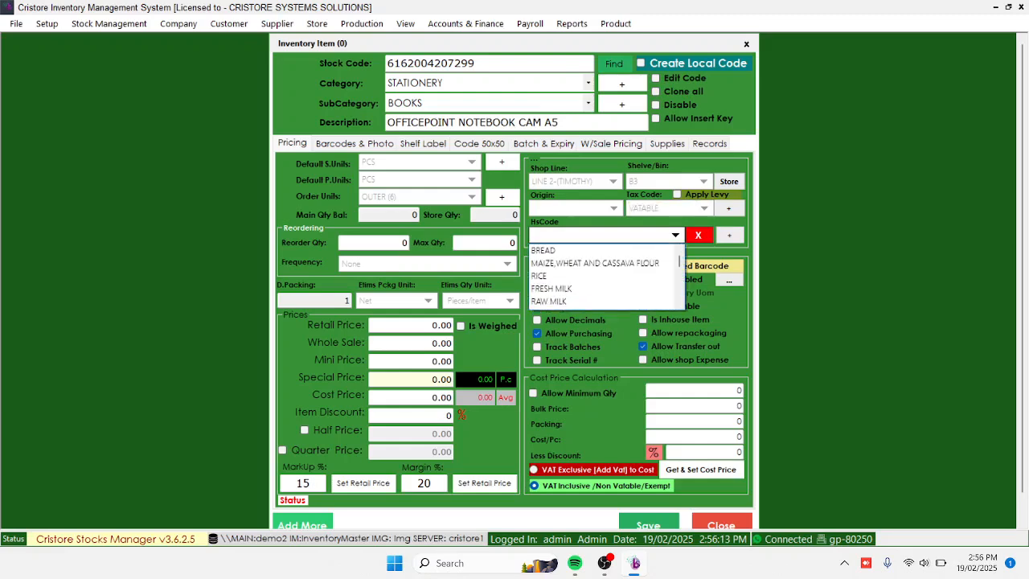
{"action": "left_click", "coordinate": [675, 235]}
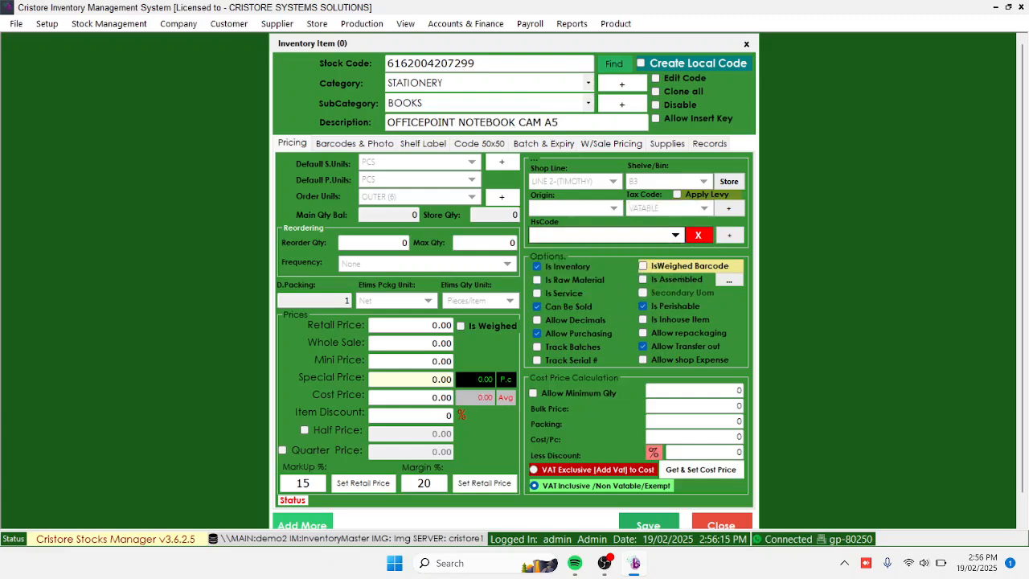
Set the tax code to EXEMPT and review the HS codes offered, without picking one
{"action": "left_click", "coordinate": [704, 208]}
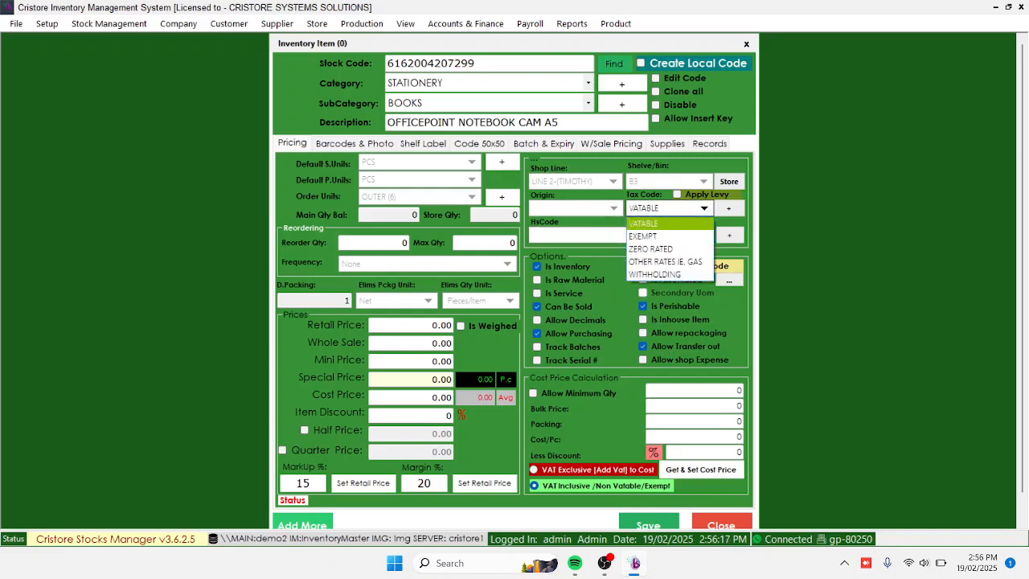
{"action": "left_click", "coordinate": [667, 236]}
{"action": "left_click", "coordinate": [675, 235]}
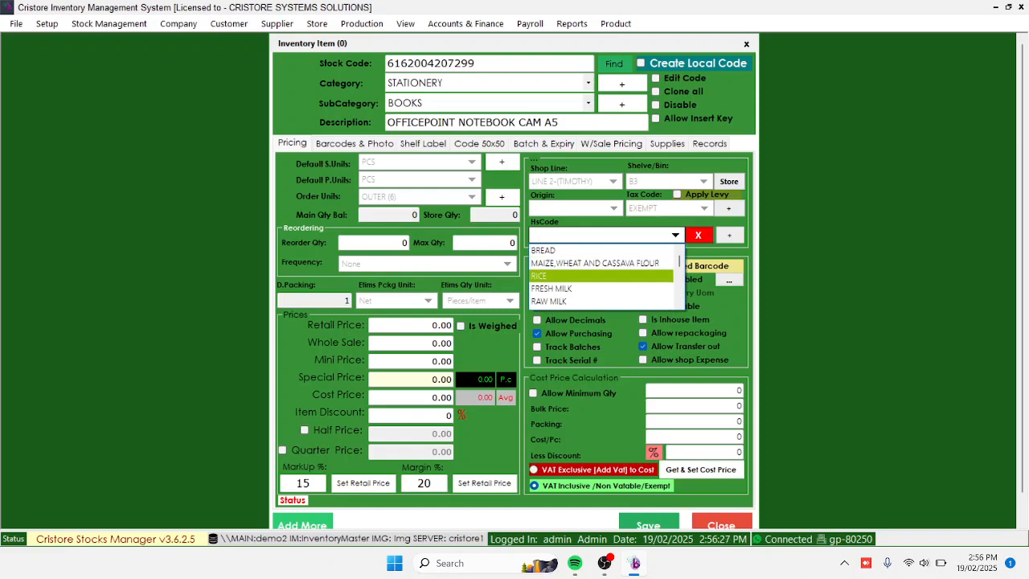
{"action": "left_click", "coordinate": [675, 235]}
Set the tax code to ZERO RATED and review the HS codes offered, without picking one
{"action": "left_click", "coordinate": [704, 208]}
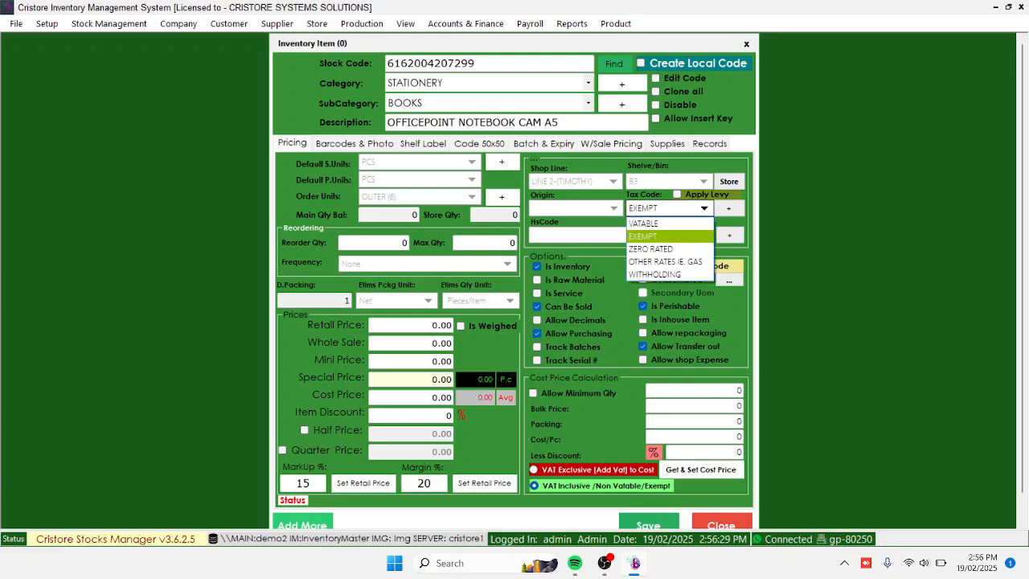
{"action": "left_click", "coordinate": [659, 248]}
{"action": "left_click", "coordinate": [675, 235]}
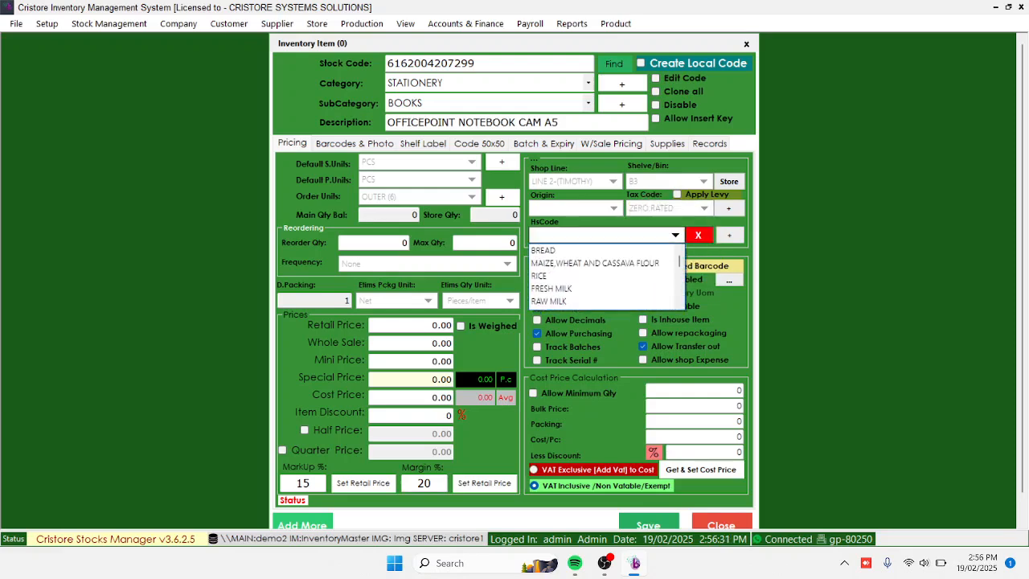
{"action": "left_click", "coordinate": [675, 234]}
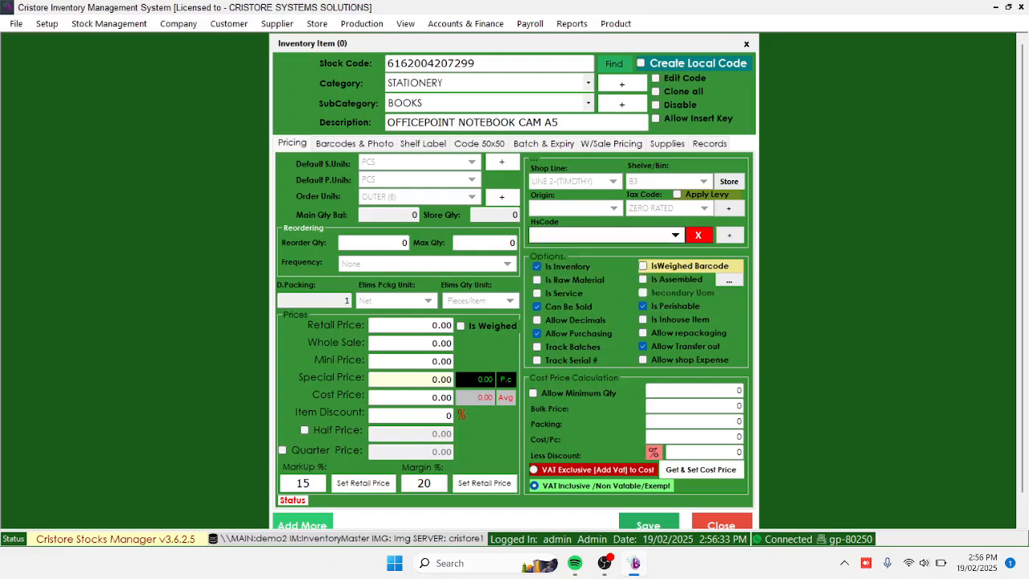
Review the tax codes, keeping ZERO RATED, and look through its HS codes without picking one
{"action": "left_click", "coordinate": [704, 208]}
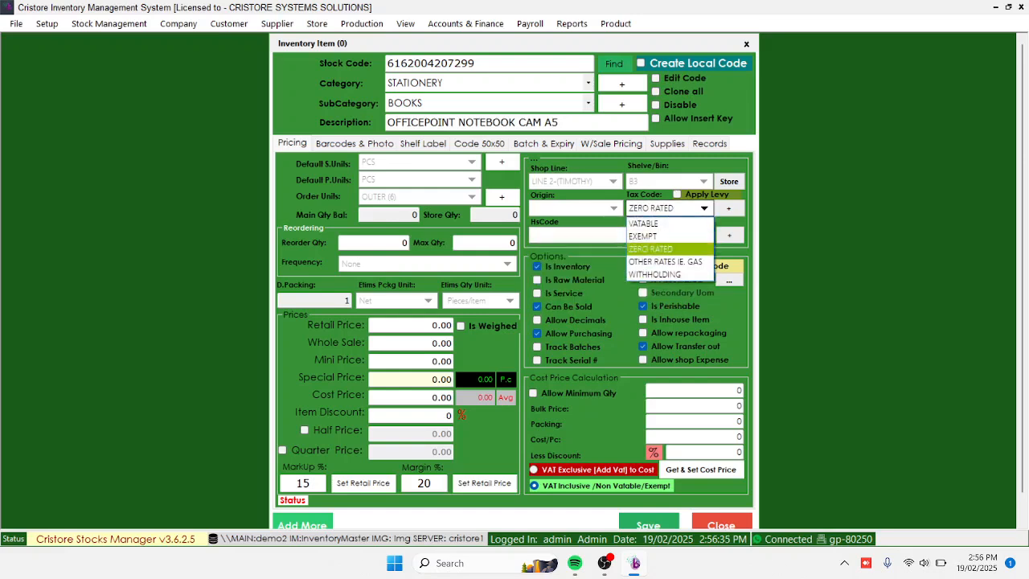
{"action": "left_click", "coordinate": [703, 208]}
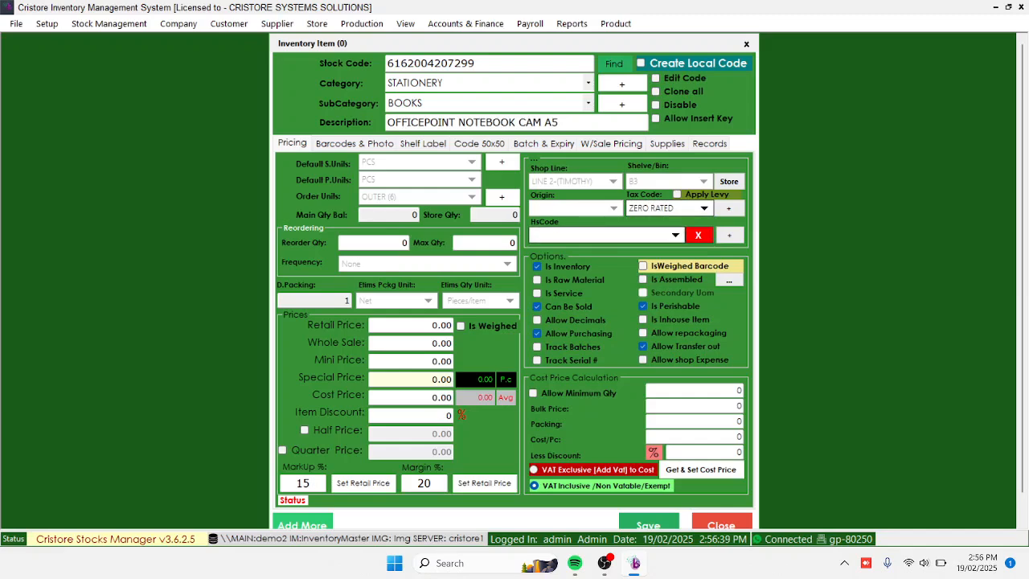
{"action": "left_click", "coordinate": [675, 235]}
{"action": "scroll", "coordinate": [601, 276], "scroll_direction": "down", "scroll_amount": 3}
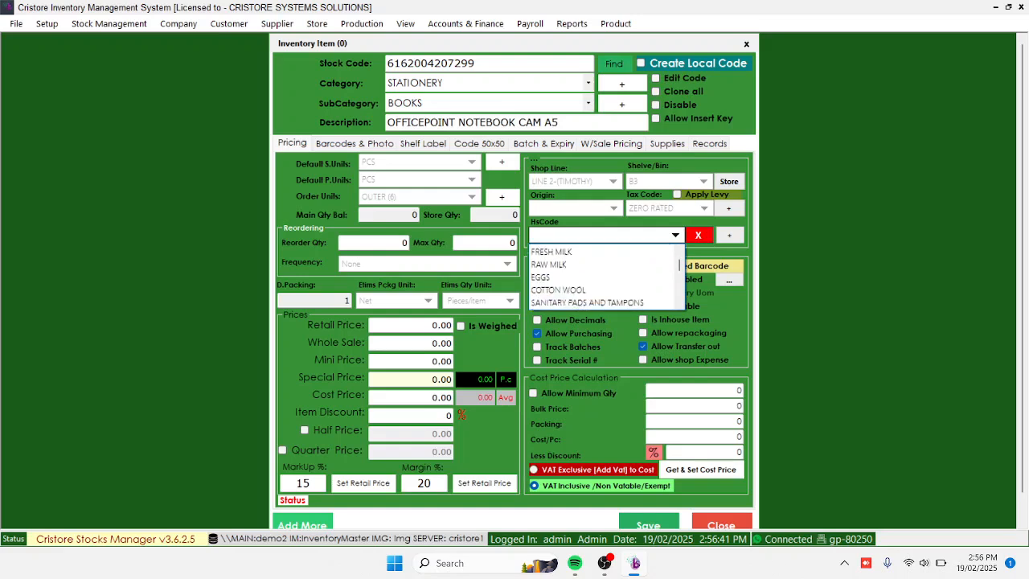
{"action": "scroll", "coordinate": [601, 276], "scroll_direction": "up", "scroll_amount": 3}
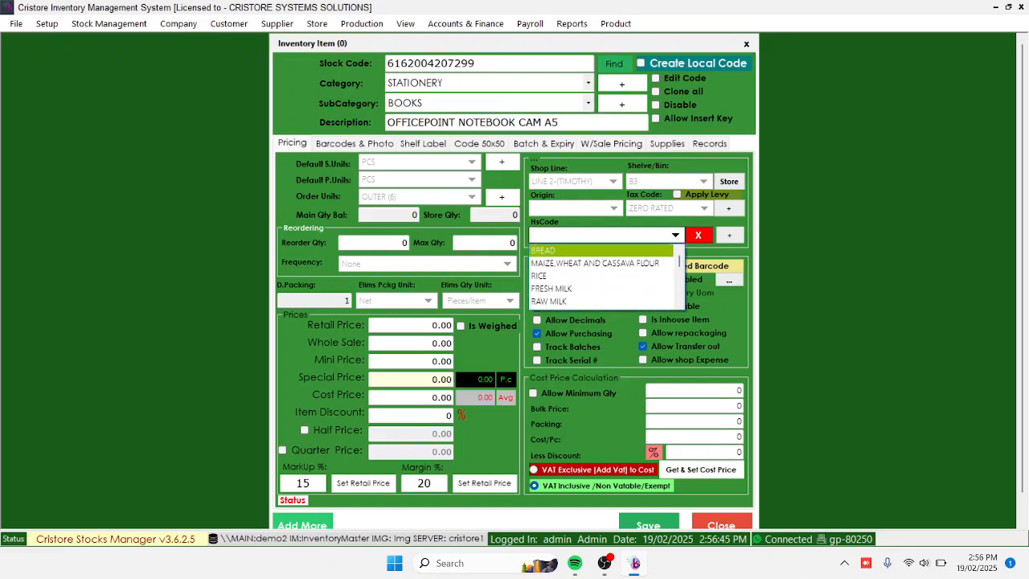
{"action": "left_click", "coordinate": [675, 235]}
Set the tax code to VATABLE and turn off the Is Perishable option
{"action": "left_click", "coordinate": [704, 208]}
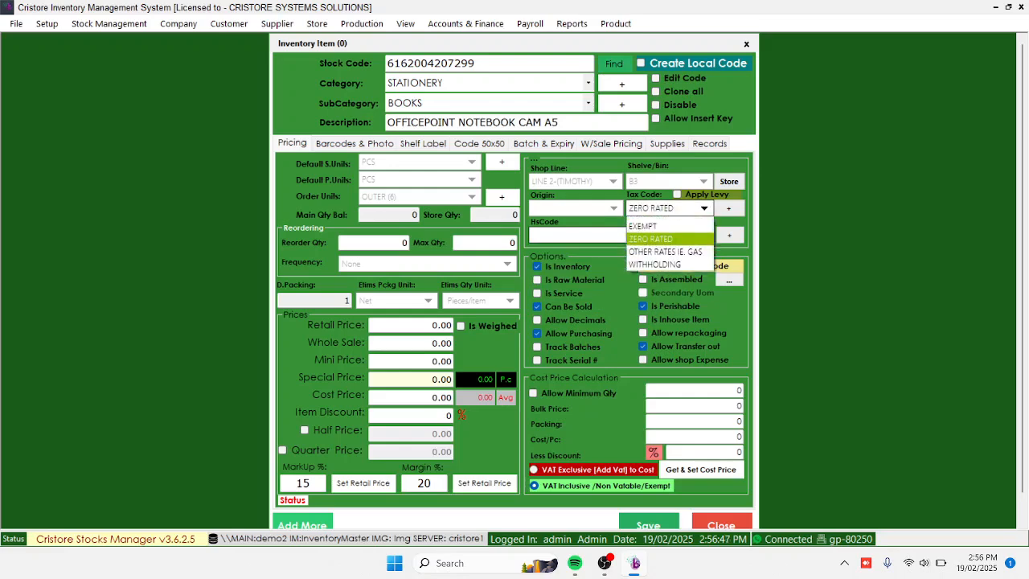
{"action": "left_click", "coordinate": [644, 223]}
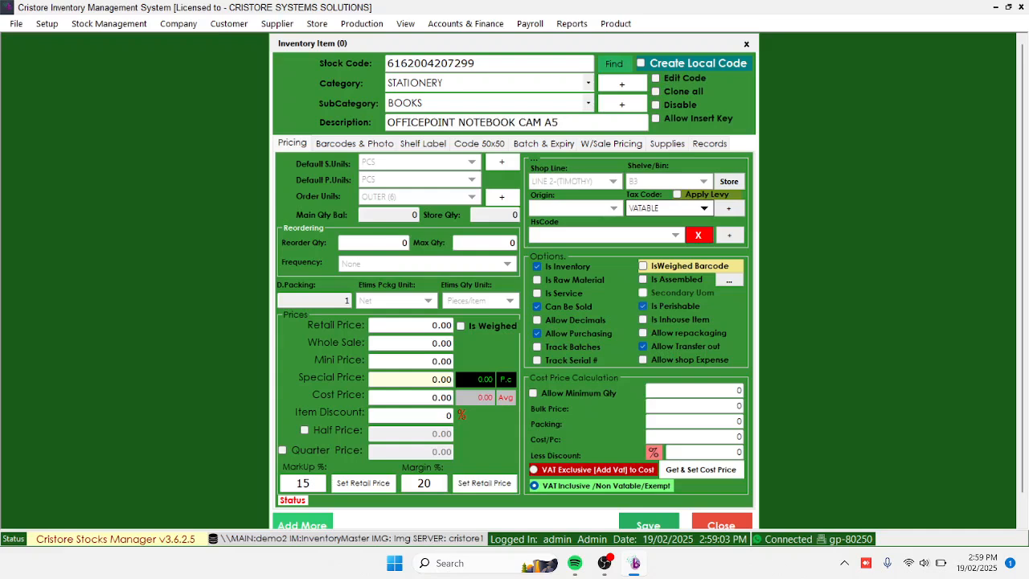
{"action": "left_click", "coordinate": [643, 306]}
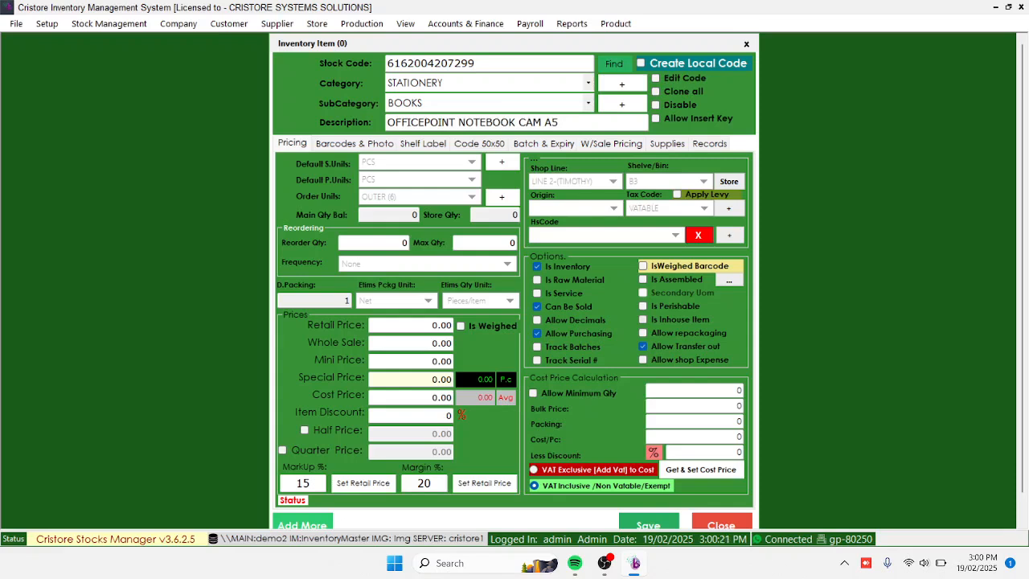
Enter a bulk price of 3750 and a packing of 6 for the cost price calculation
{"action": "left_click", "coordinate": [694, 406]}
{"action": "type", "text": "3750"}
{"action": "key", "text": "Tab"}
{"action": "type", "text": "6"}
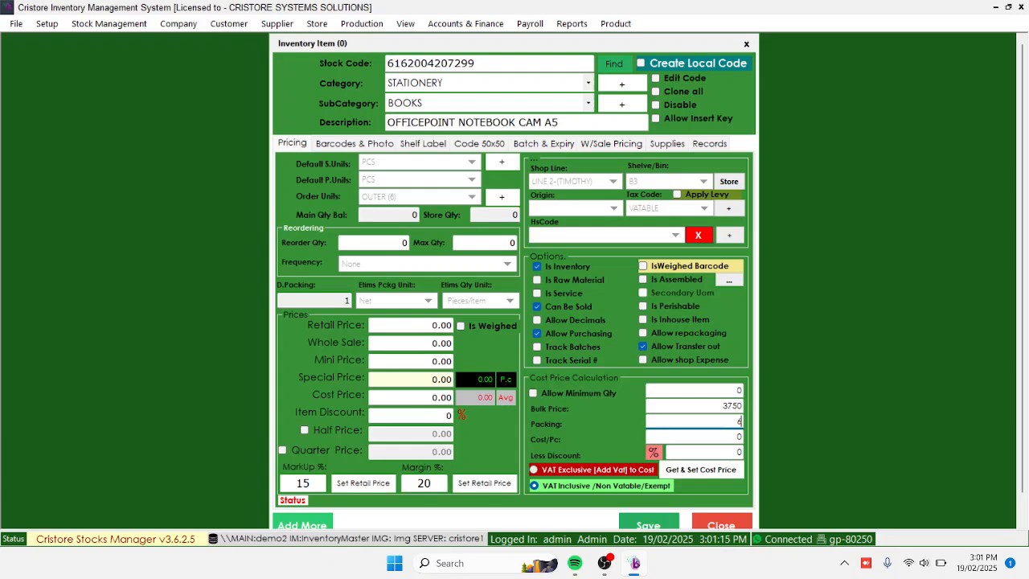
Calculate the cost price from the bulk price and packing as VAT Exclusive, adding VAT to the cost
{"action": "left_click", "coordinate": [534, 469]}
{"action": "double_click", "coordinate": [732, 406]}
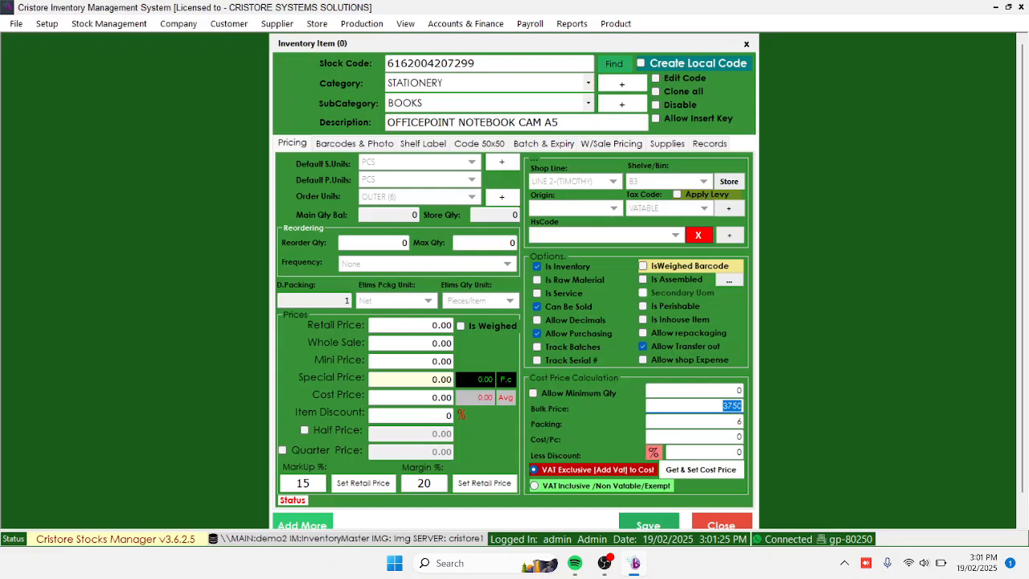
{"action": "key", "text": "Tab"}
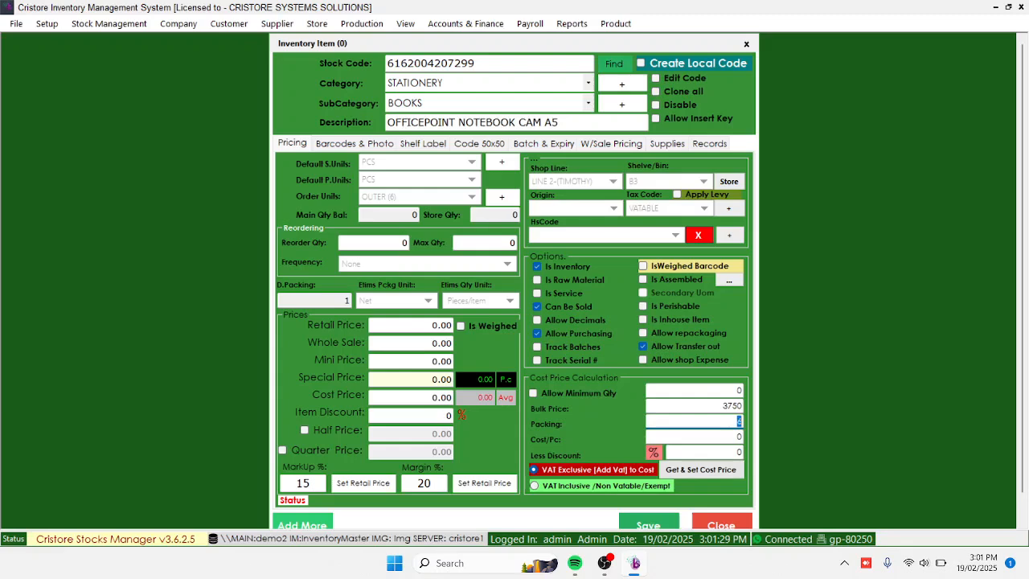
{"action": "key", "text": "Return"}
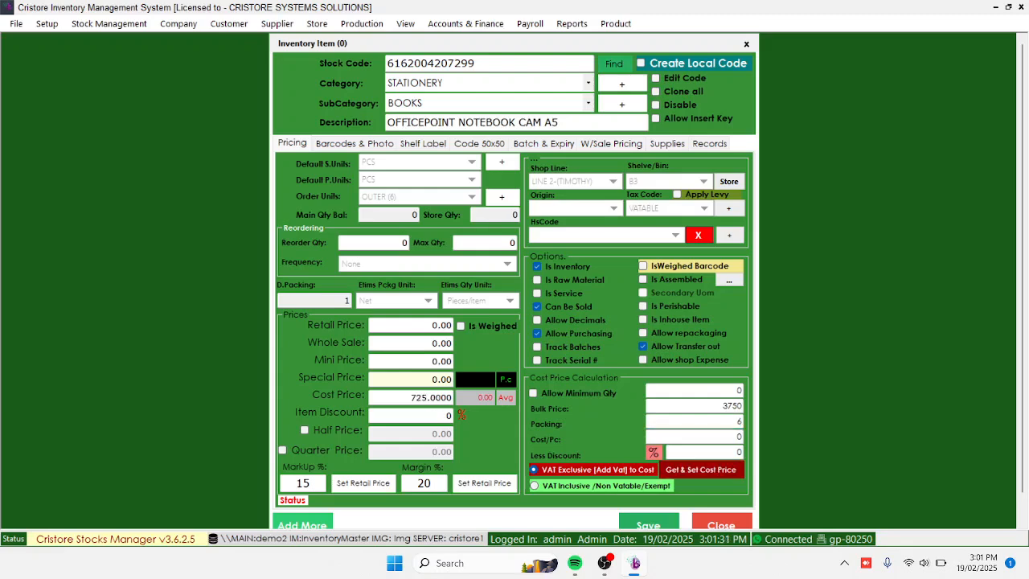
{"action": "left_click", "coordinate": [410, 397]}
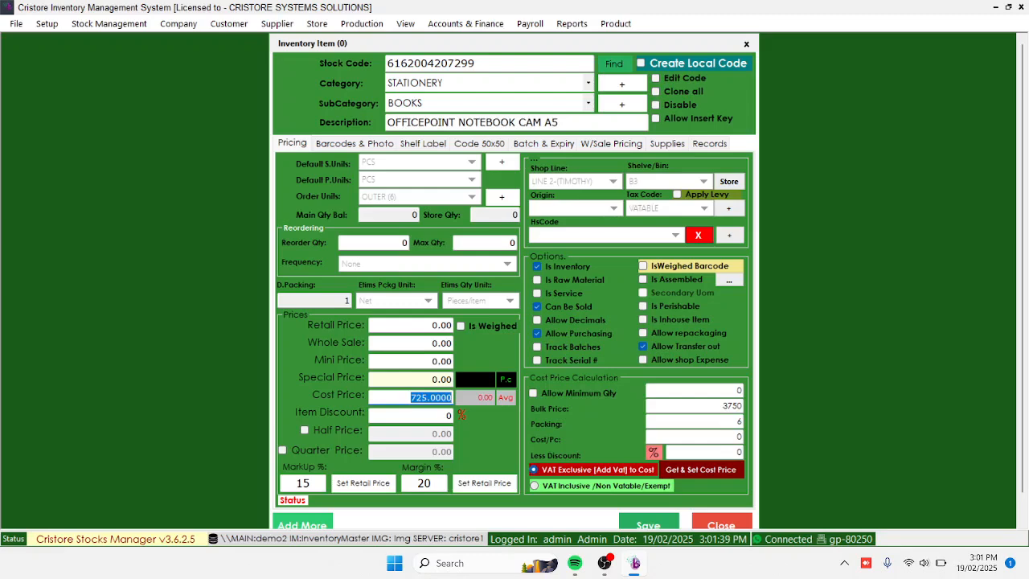
Switch the calculation to VAT Inclusive /Non Vatable/Exempt, set the cost price from it, and dismiss the battery alert
{"action": "left_click", "coordinate": [534, 485]}
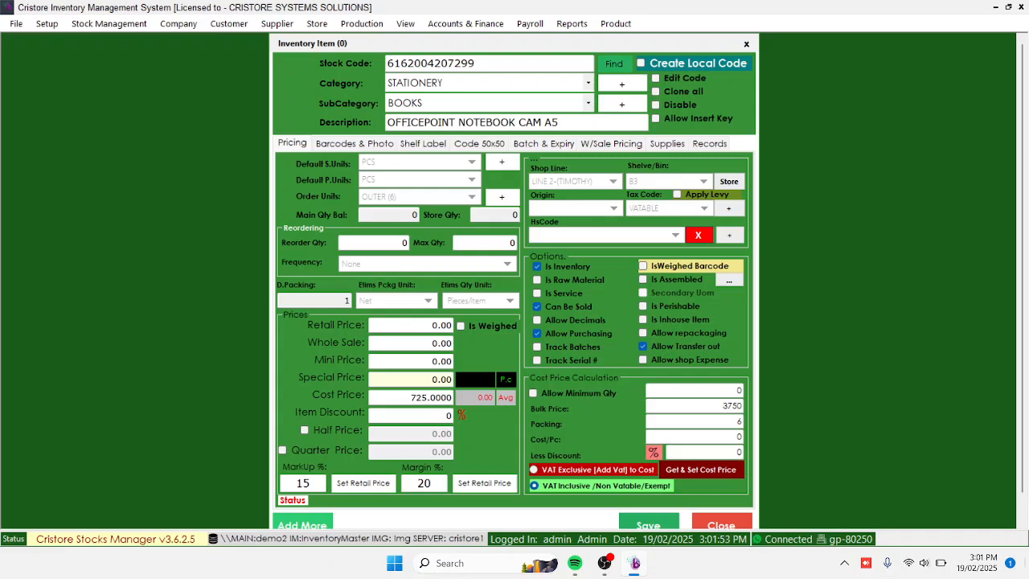
{"action": "left_click", "coordinate": [701, 470]}
{"action": "double_click", "coordinate": [732, 406]}
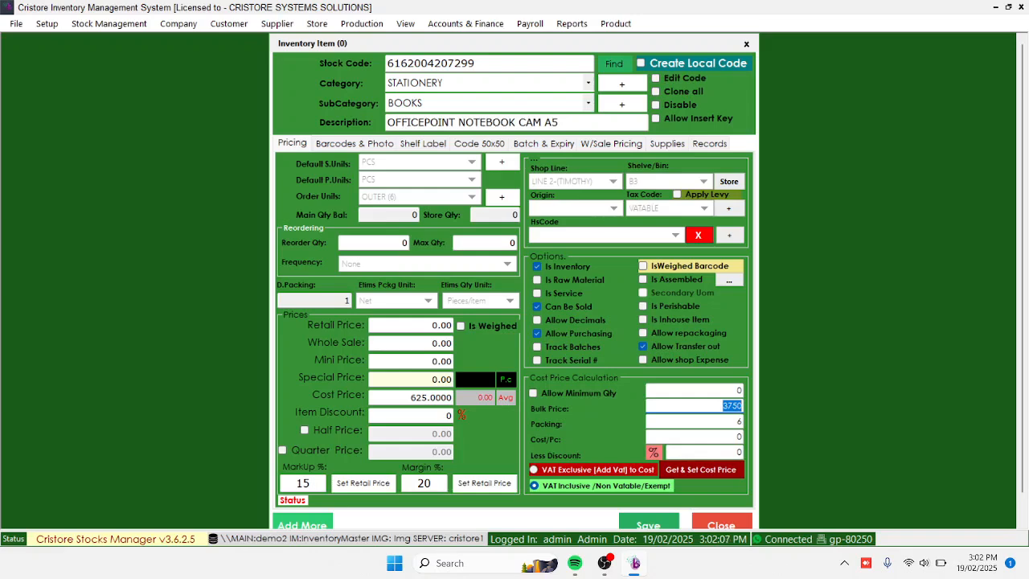
{"action": "left_click", "coordinate": [701, 470]}
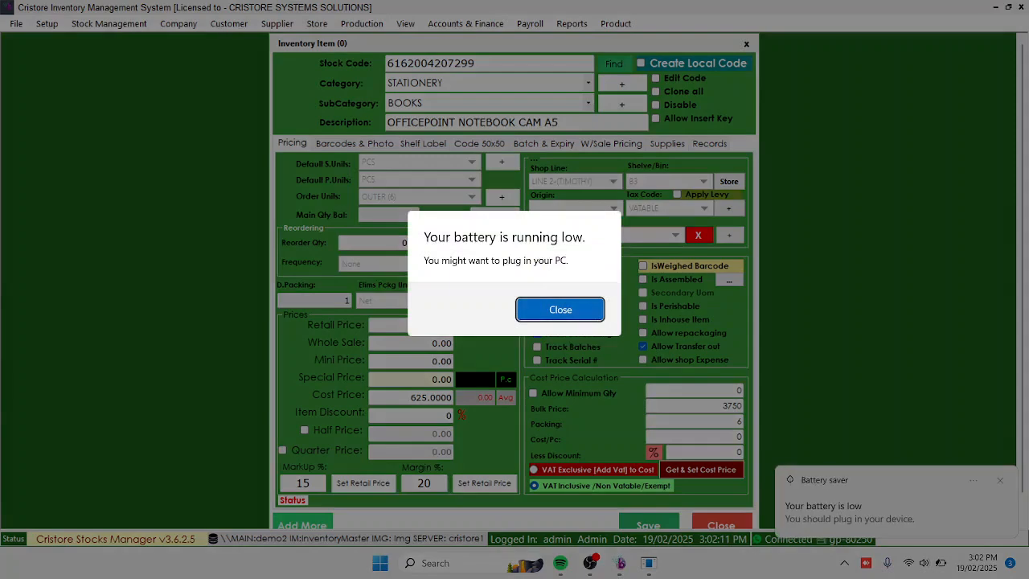
{"action": "key", "text": "Return"}
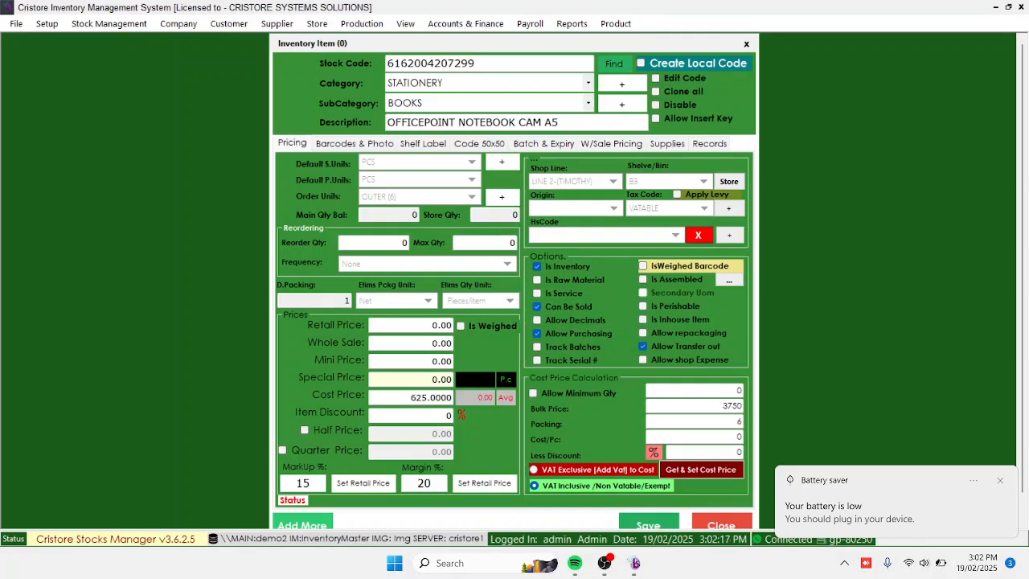
Set the retail price from the 20% margin
{"action": "left_click", "coordinate": [424, 483]}
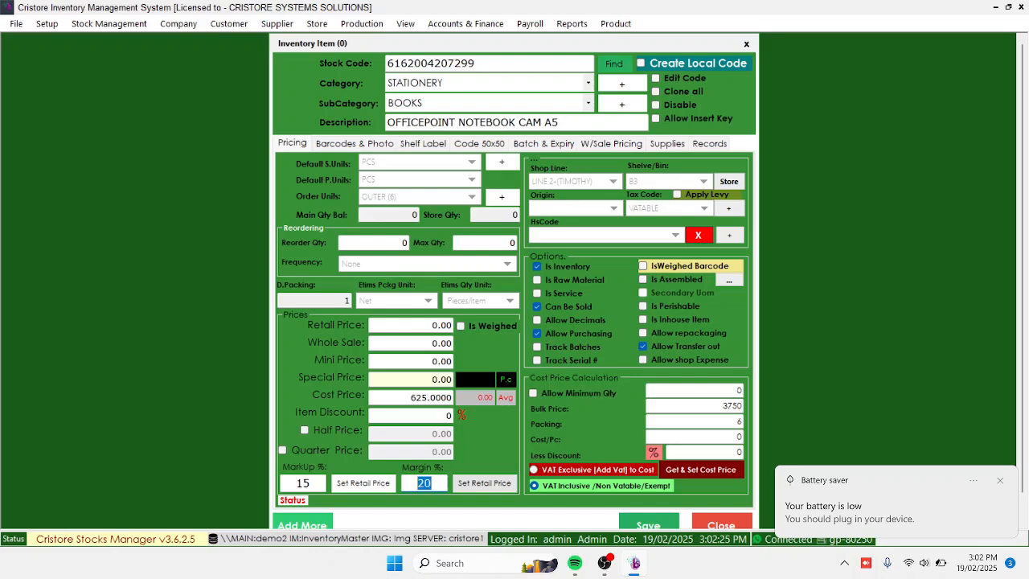
{"action": "key", "text": "Return"}
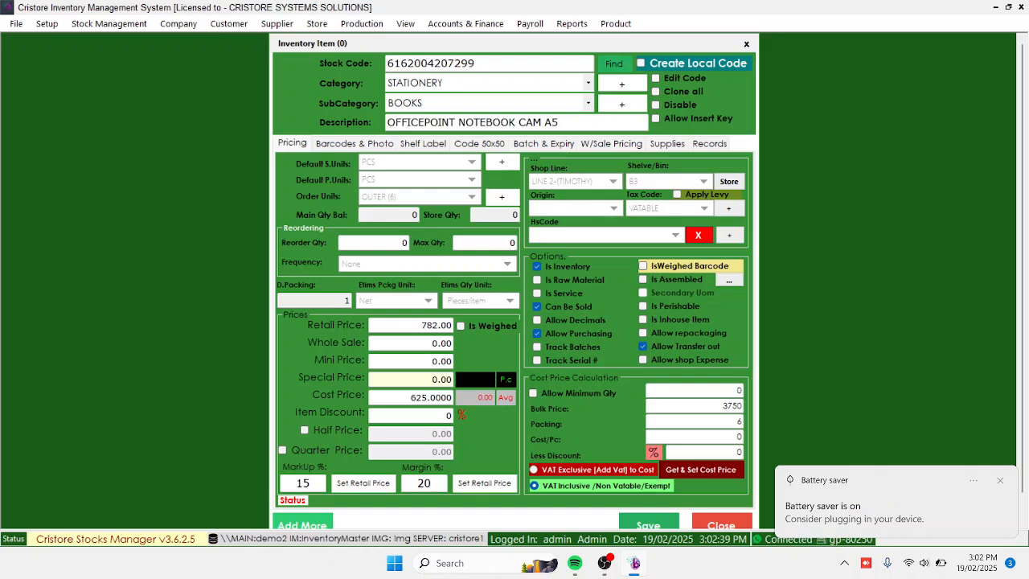
{"action": "double_click", "coordinate": [435, 325]}
{"action": "double_click", "coordinate": [424, 483]}
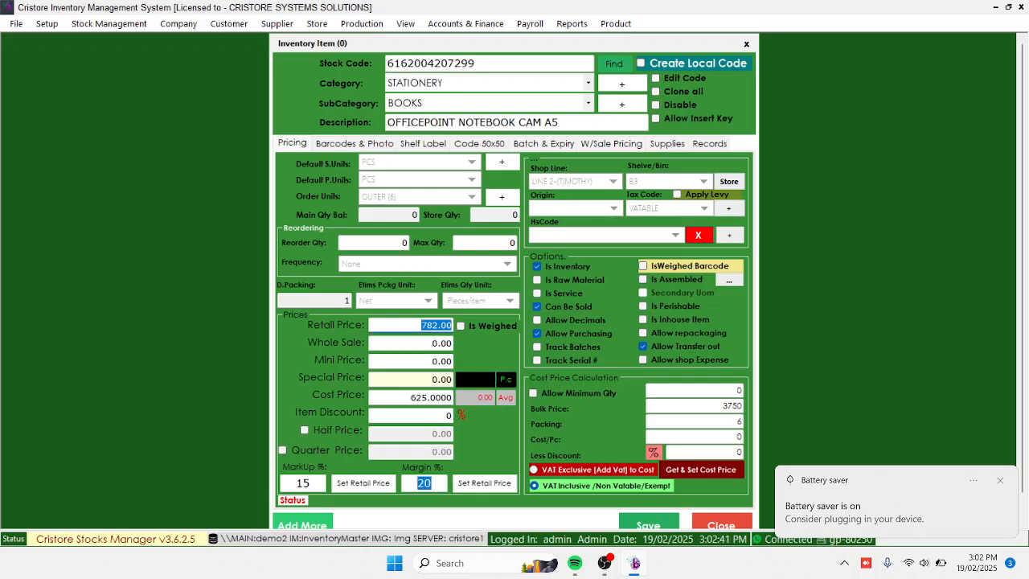
Set the retail price from the 15% markup instead
{"action": "double_click", "coordinate": [303, 483]}
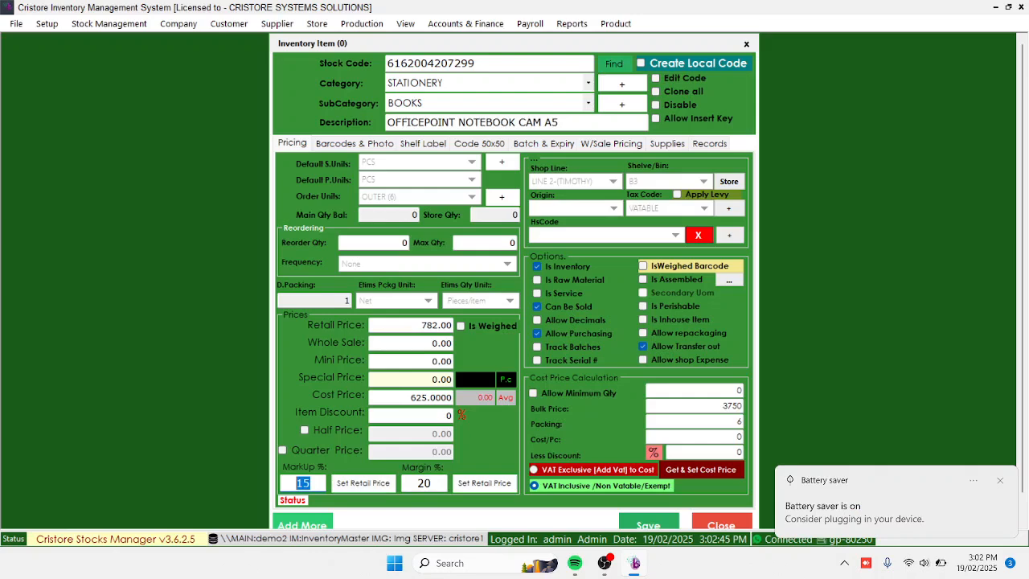
{"action": "left_click", "coordinate": [363, 482]}
{"action": "left_click", "coordinate": [434, 325]}
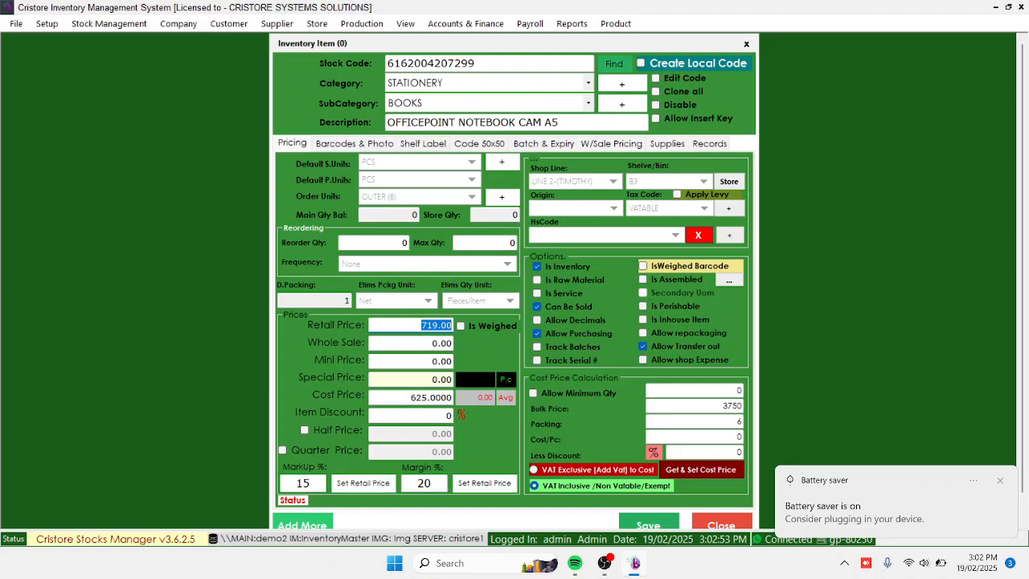
Reapply the 20% margin to the retail price and save the inventory item
{"action": "left_click", "coordinate": [484, 482]}
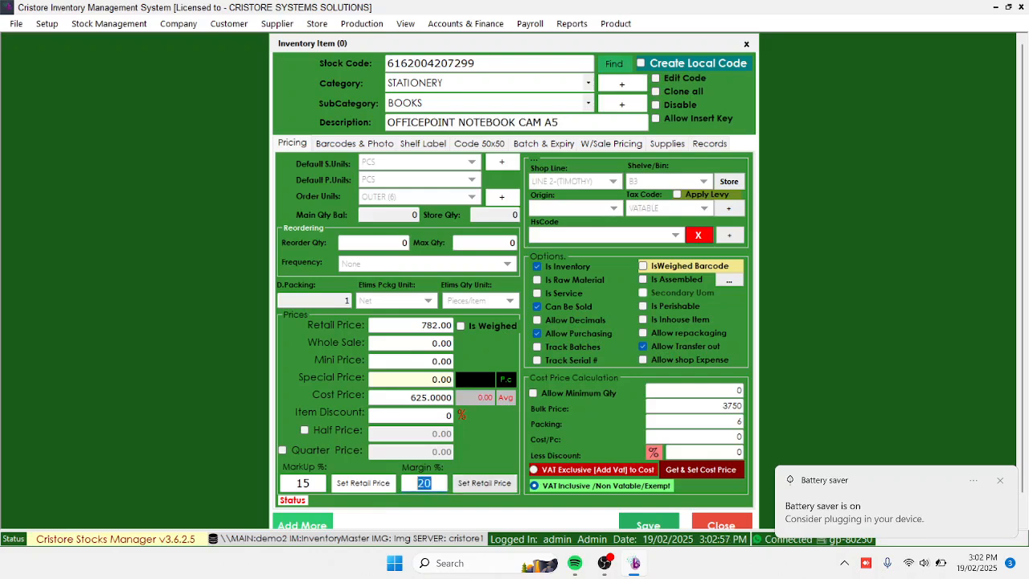
{"action": "left_click", "coordinate": [430, 325]}
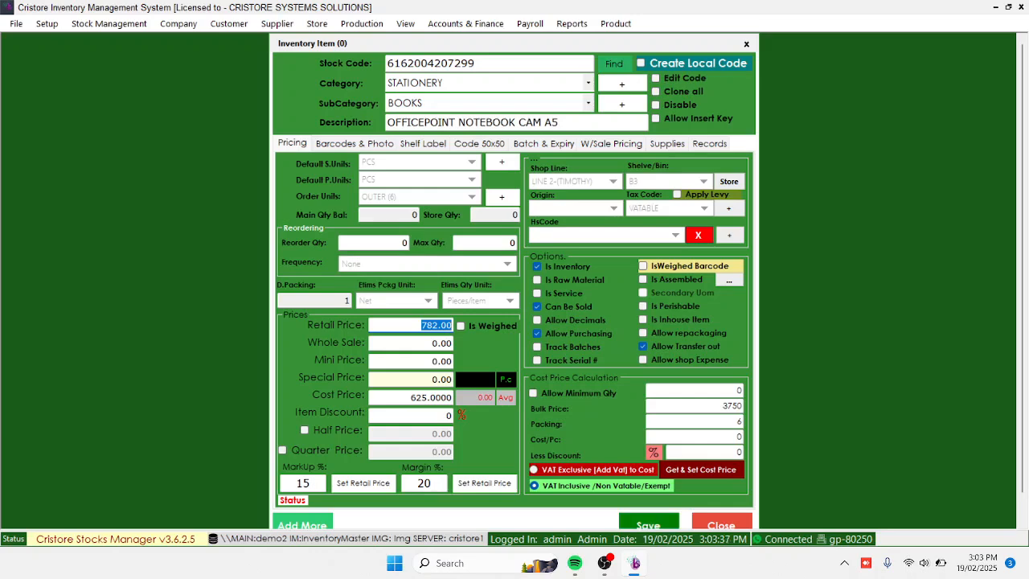
{"action": "left_click", "coordinate": [648, 524]}
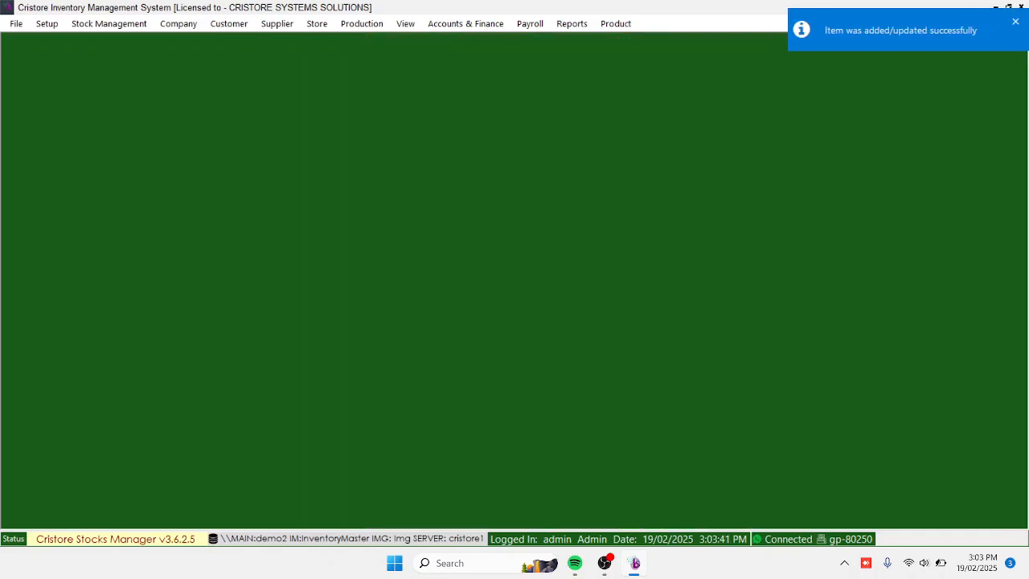
{"action": "left_click", "coordinate": [405, 24]}
{"action": "left_click", "coordinate": [436, 38]}
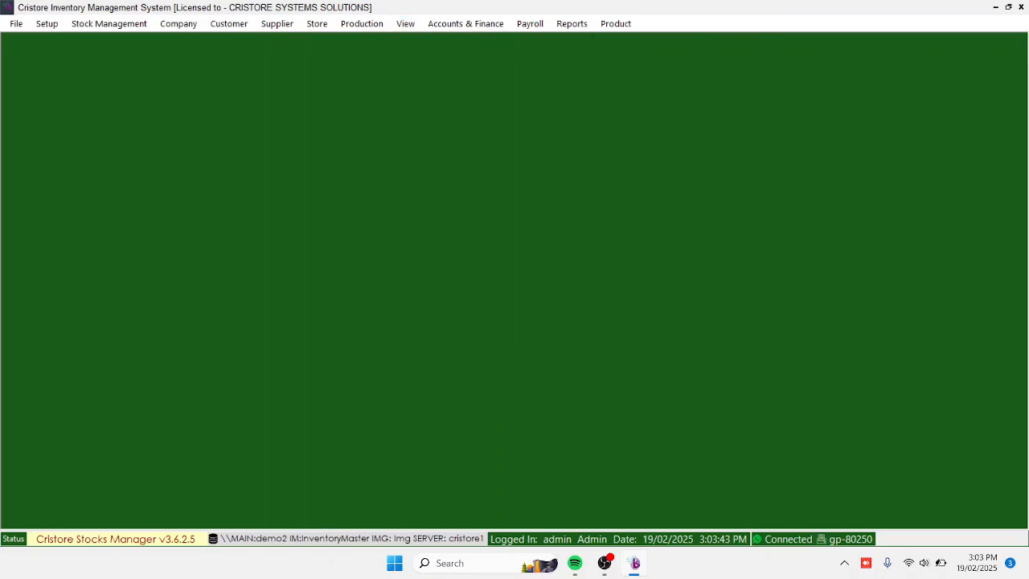
{"action": "left_click", "coordinate": [405, 24]}
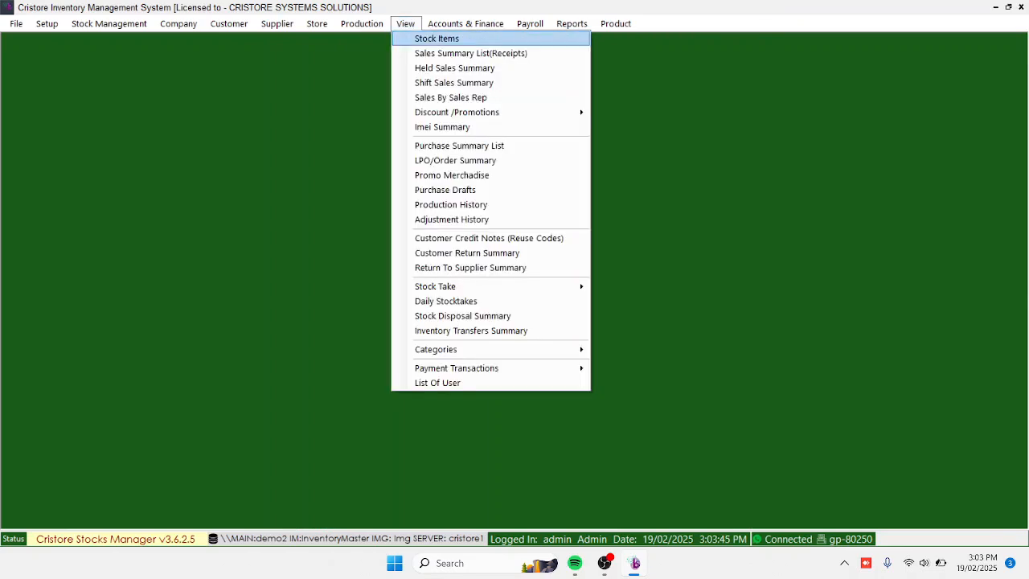
{"action": "left_click", "coordinate": [436, 38]}
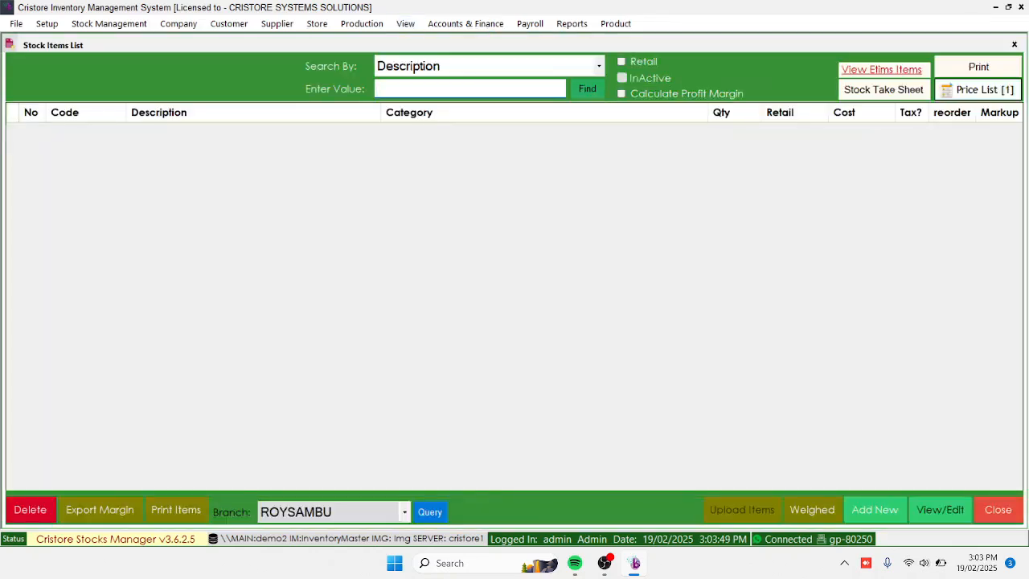
{"action": "left_click", "coordinate": [599, 66]}
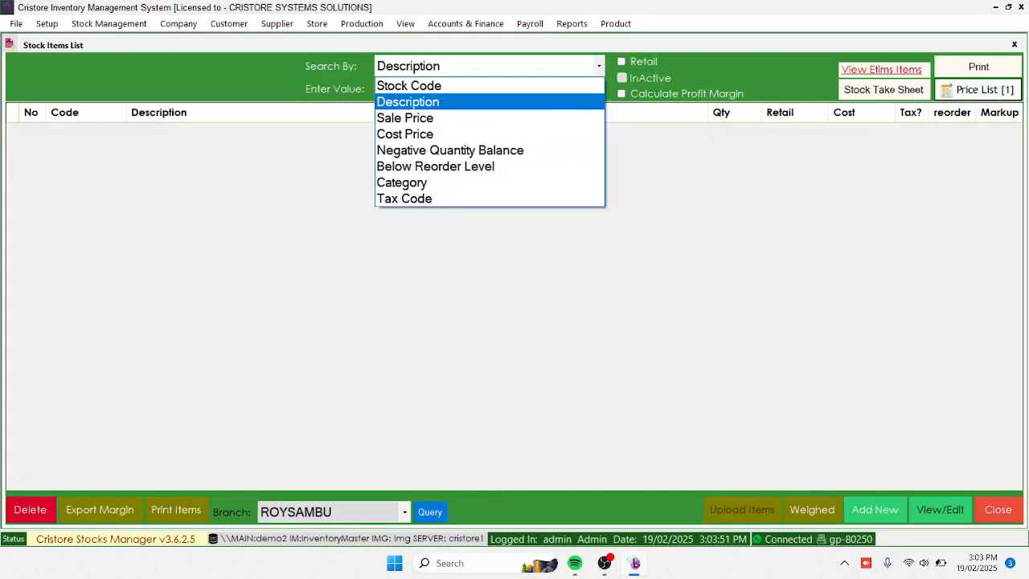
{"action": "left_click", "coordinate": [411, 85]}
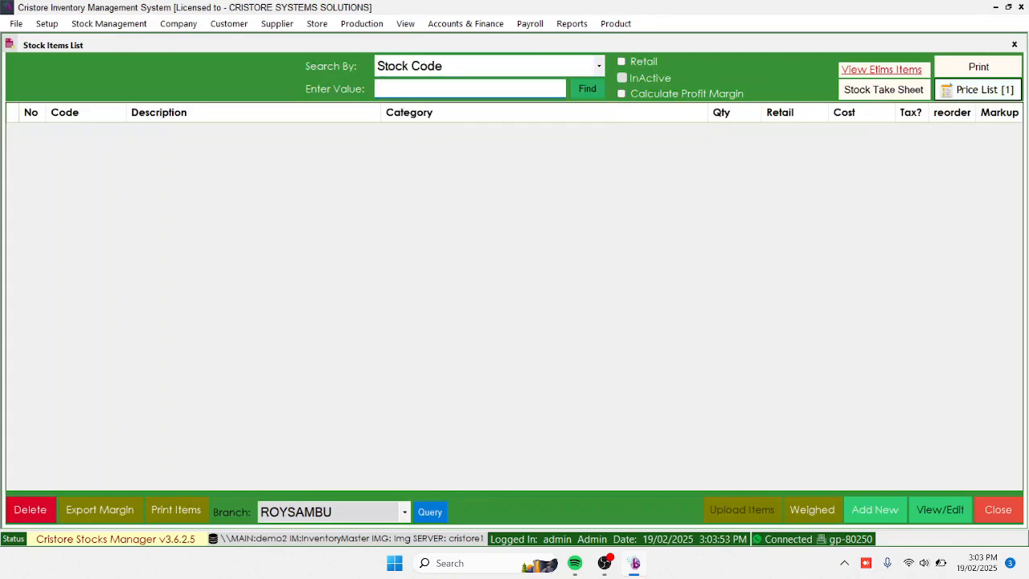
{"action": "type", "text": "6162004207299"}
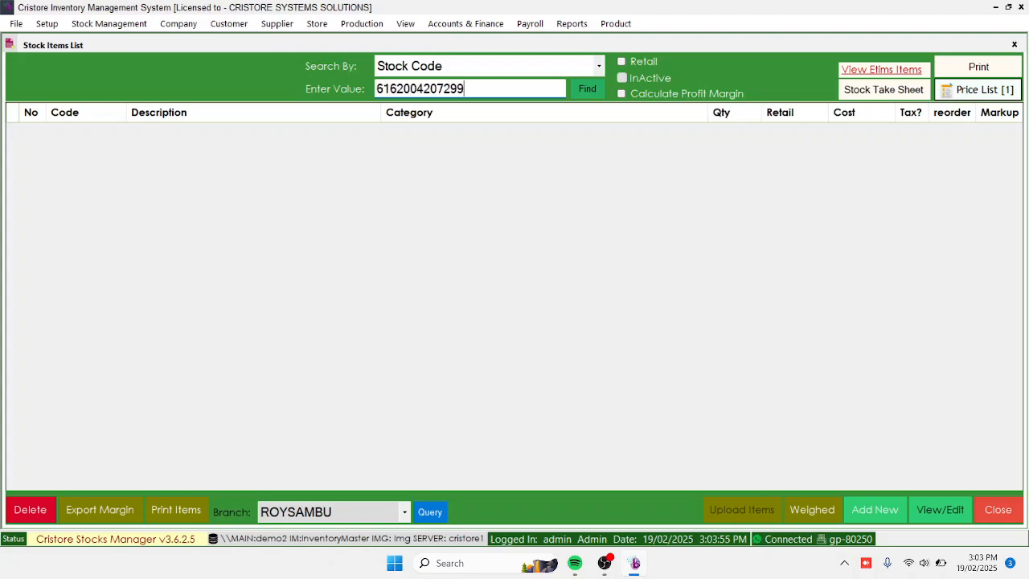
{"action": "key", "text": "Return"}
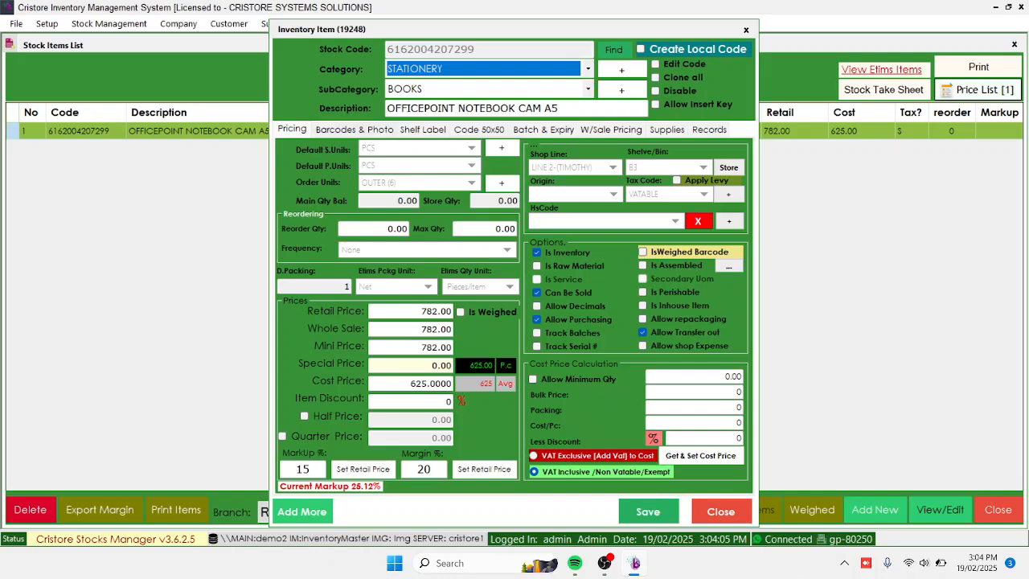
Review the item's barcode and photo settings, cancel the image upload, and open its promo prices
{"action": "left_click", "coordinate": [354, 130]}
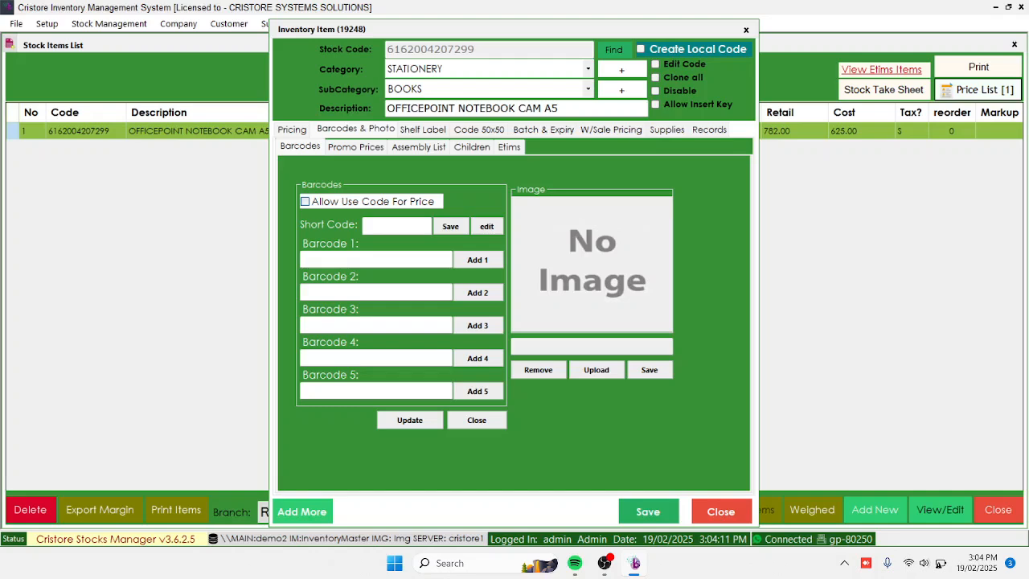
{"action": "left_click", "coordinate": [596, 370]}
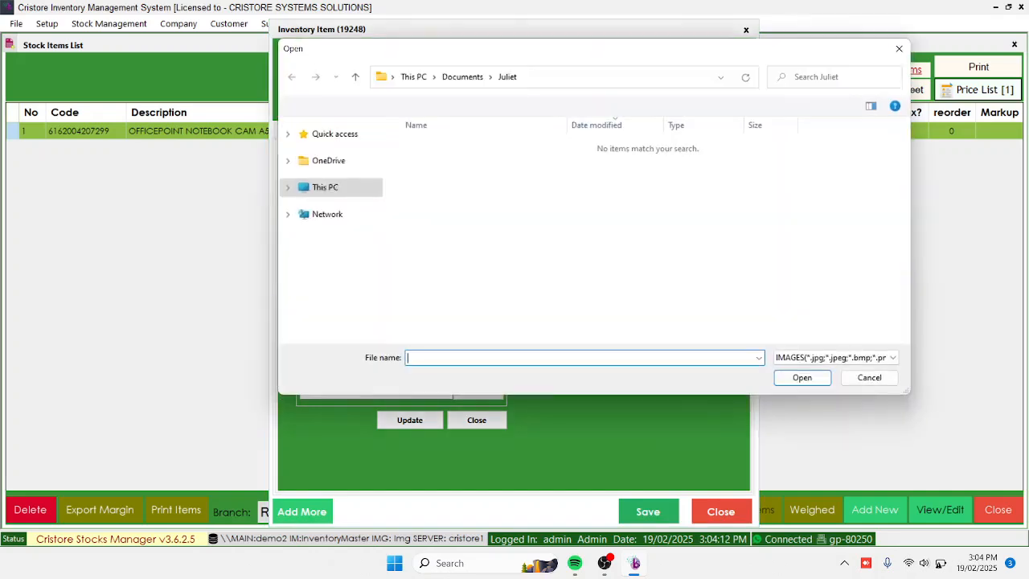
{"action": "key", "text": "Escape"}
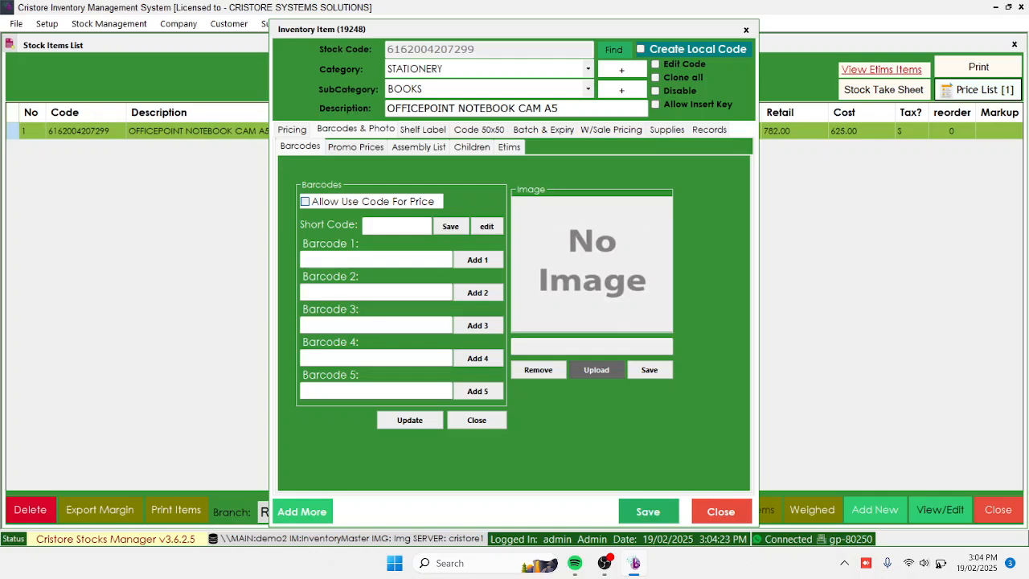
{"action": "left_click", "coordinate": [356, 147]}
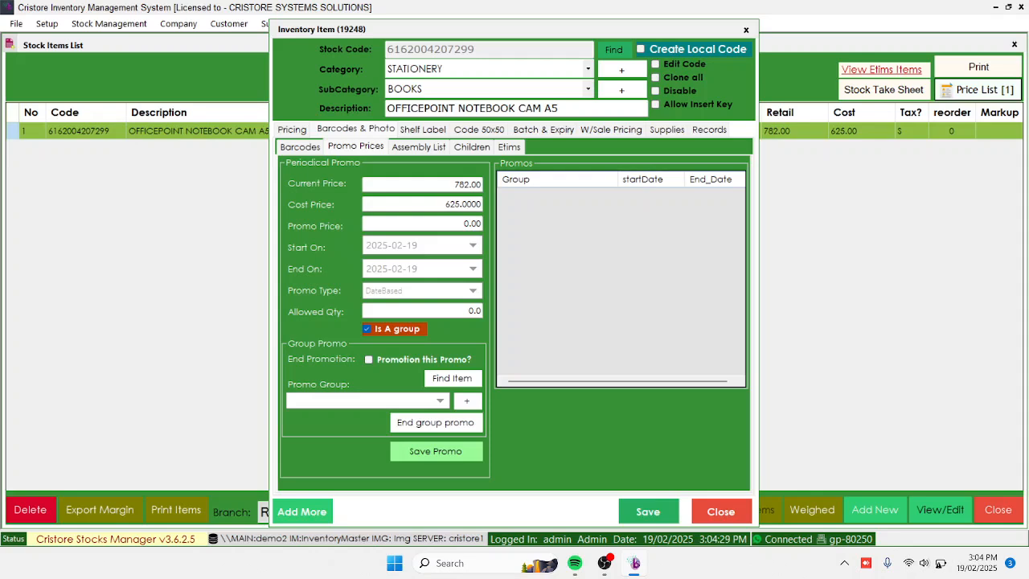
Review the item's promo price, shelf label and Code 50x50 barcode printing settings, and its batch and expiry list
{"action": "left_click", "coordinate": [472, 224]}
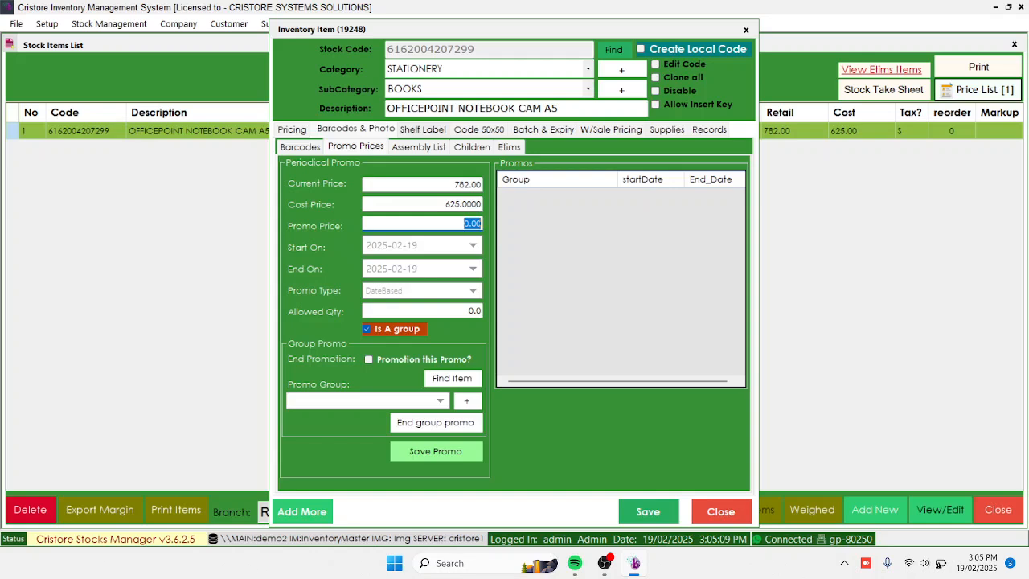
{"action": "left_click", "coordinate": [422, 129]}
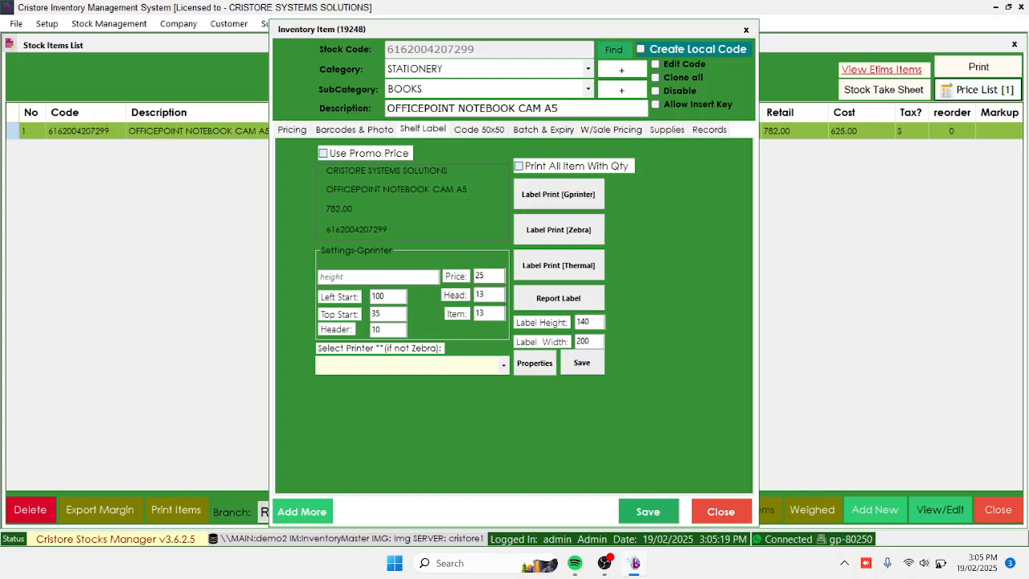
{"action": "left_click", "coordinate": [479, 129]}
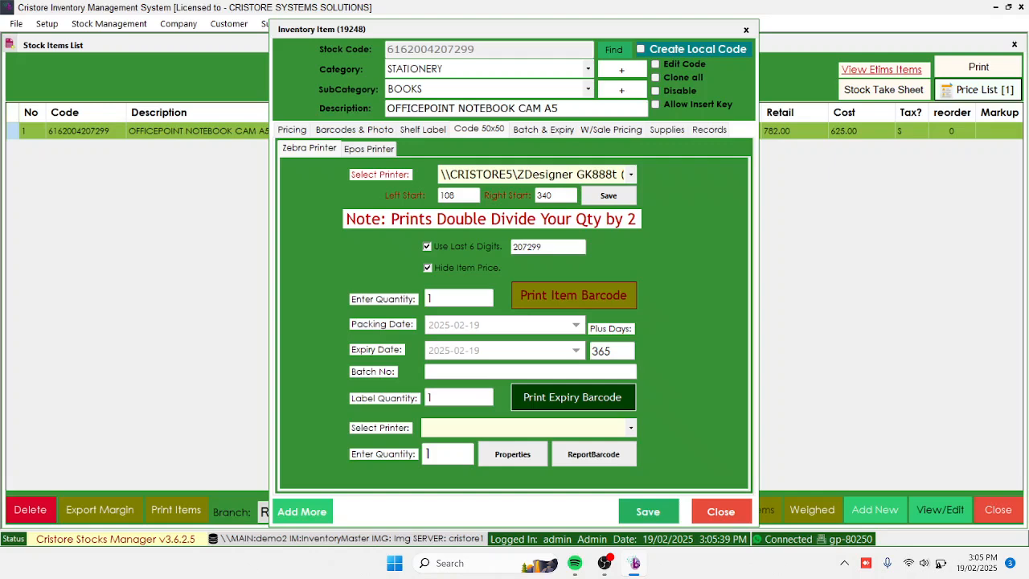
{"action": "left_click", "coordinate": [544, 129]}
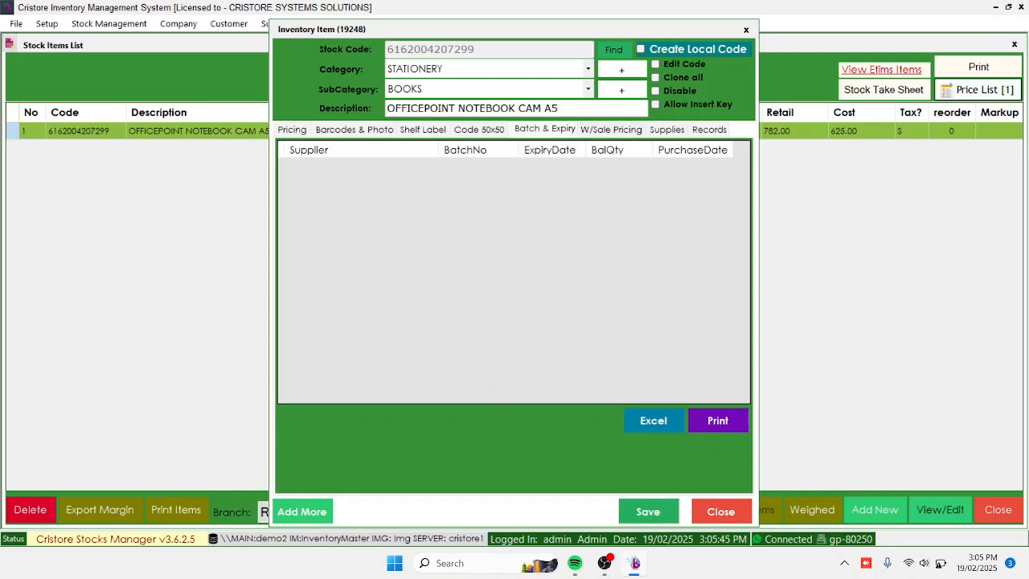
Examine the item's wholesale pricing, supplies, and price change and stock movement records, and return to its main pricing details
{"action": "left_click", "coordinate": [611, 129]}
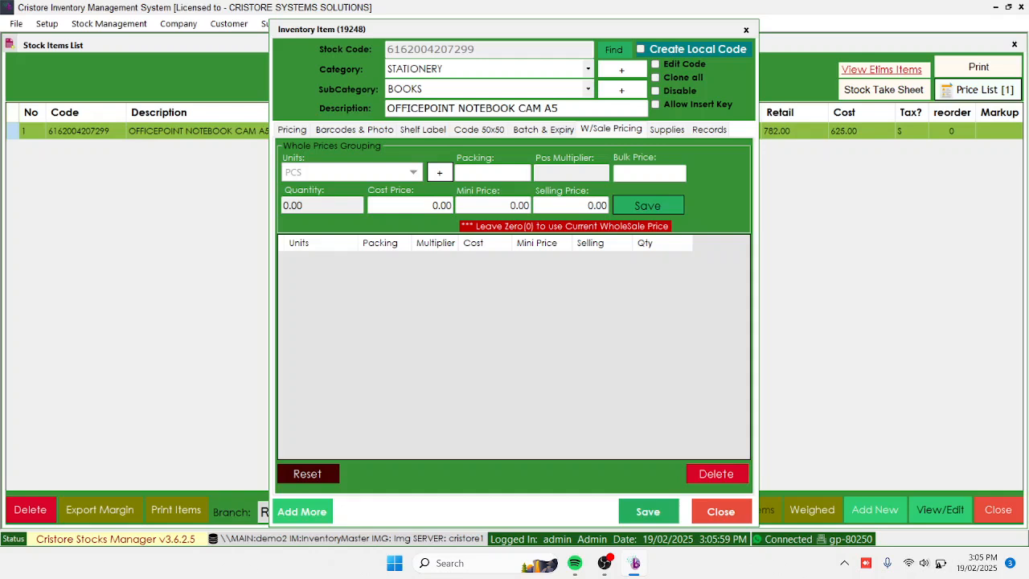
{"action": "left_click", "coordinate": [666, 129]}
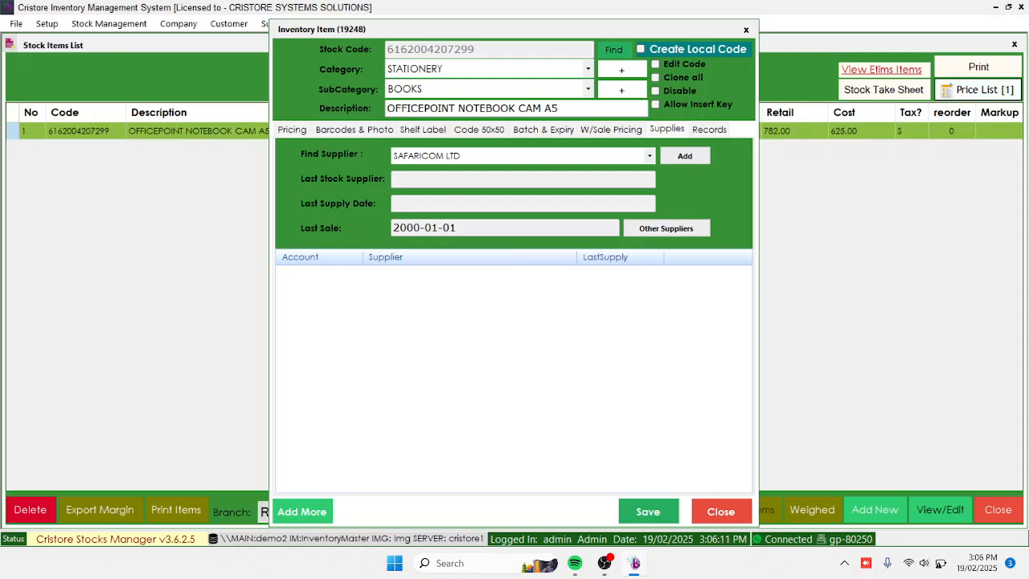
{"action": "left_click", "coordinate": [709, 130]}
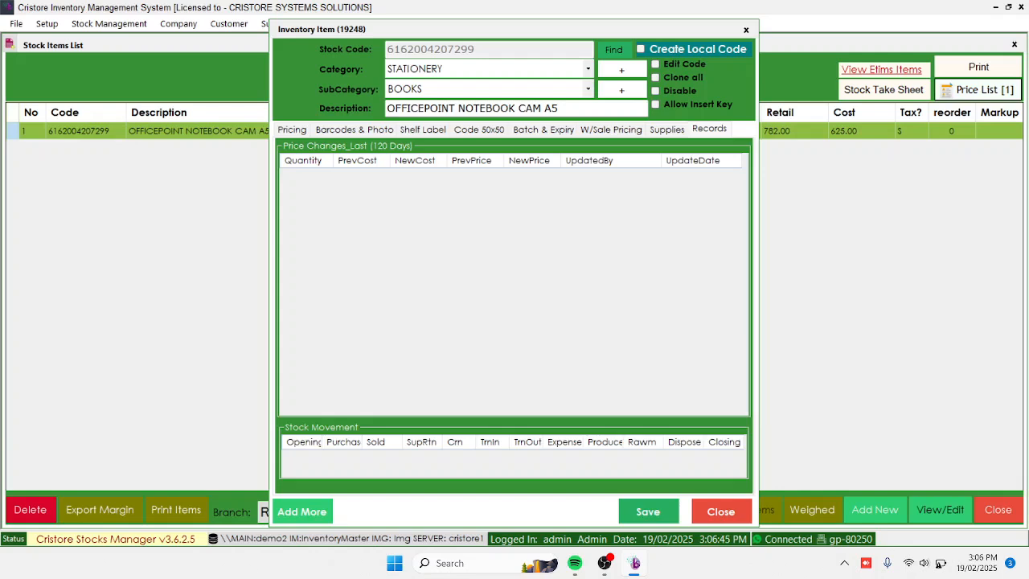
{"action": "left_click", "coordinate": [292, 129]}
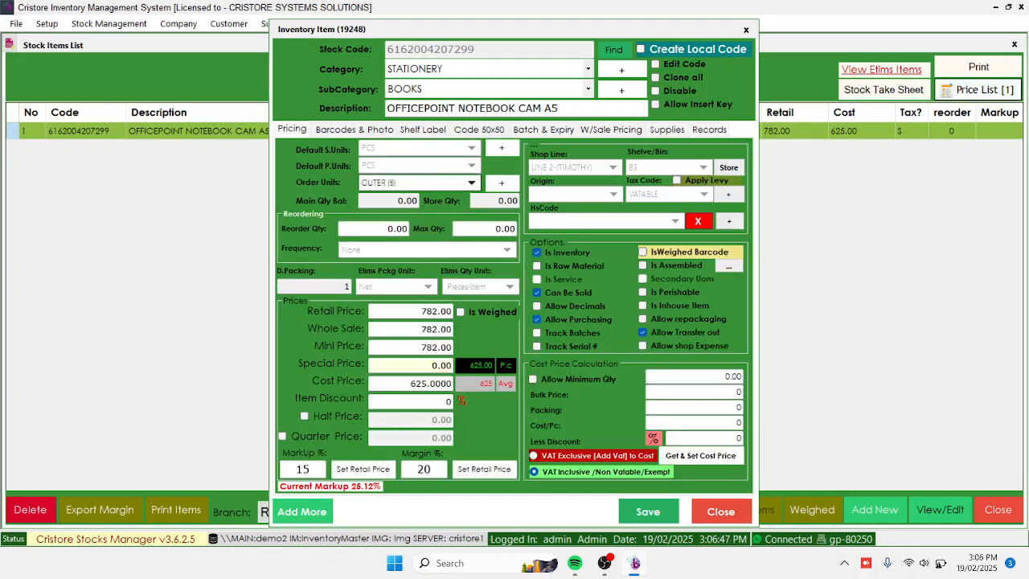